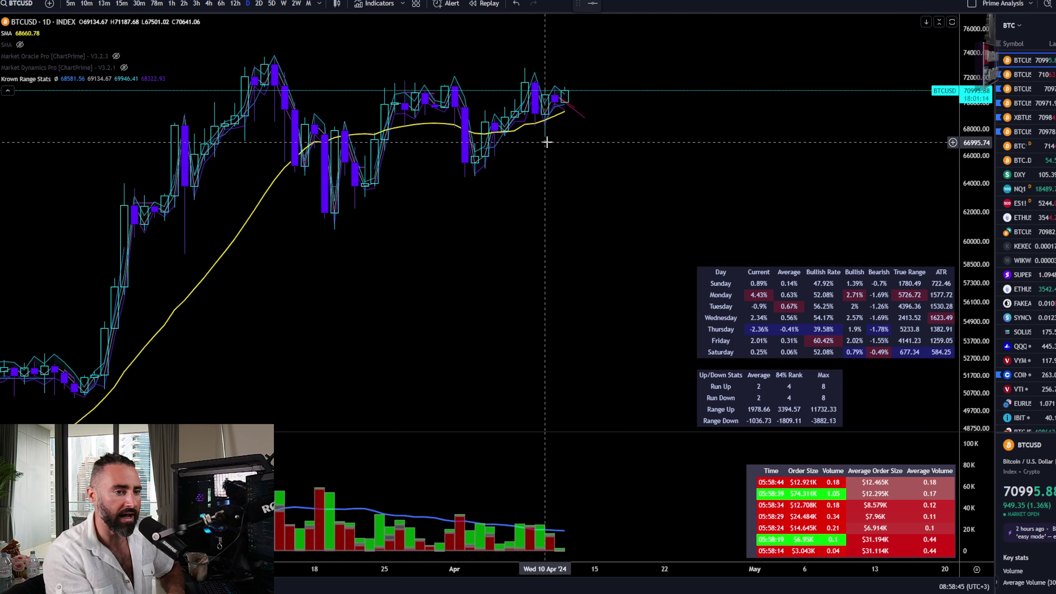
- Zoom into the BTCUSD daily chart and measure the -1.52% (-1067.63) drop over two bars from 12 Apr
scroll(434, 175, "up", 2)
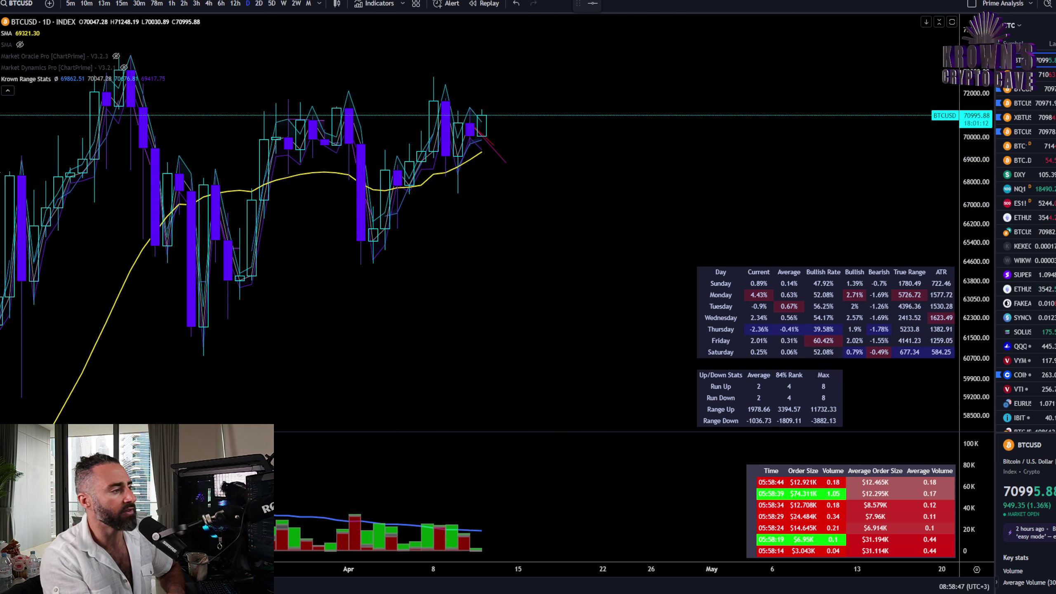
left_click(479, 135, "shift")
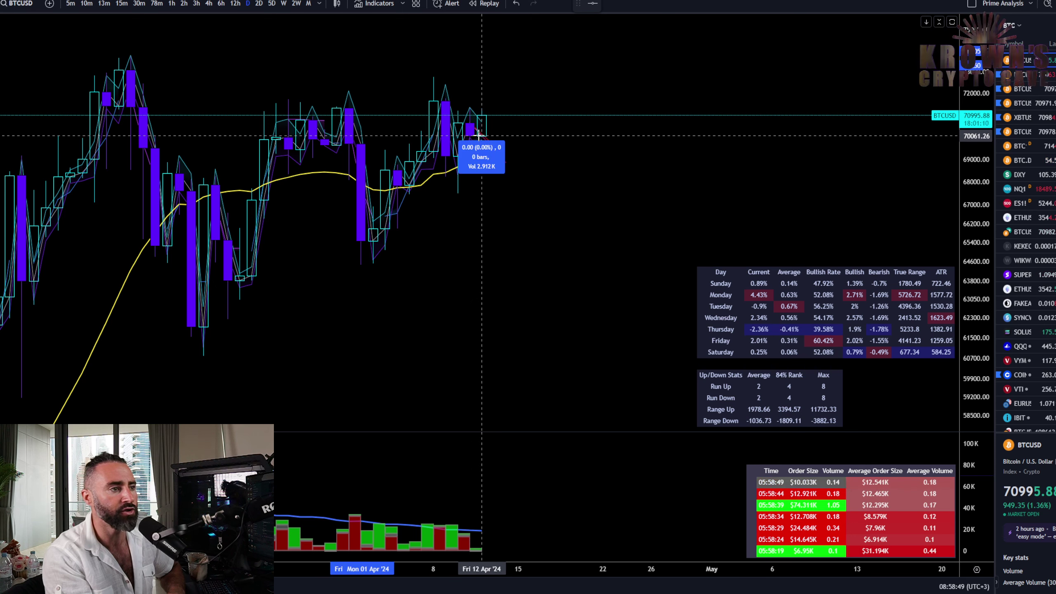
- Finish and dismiss the BTCUSD price measurement, then zoom the daily chart back out
left_click(506, 158)
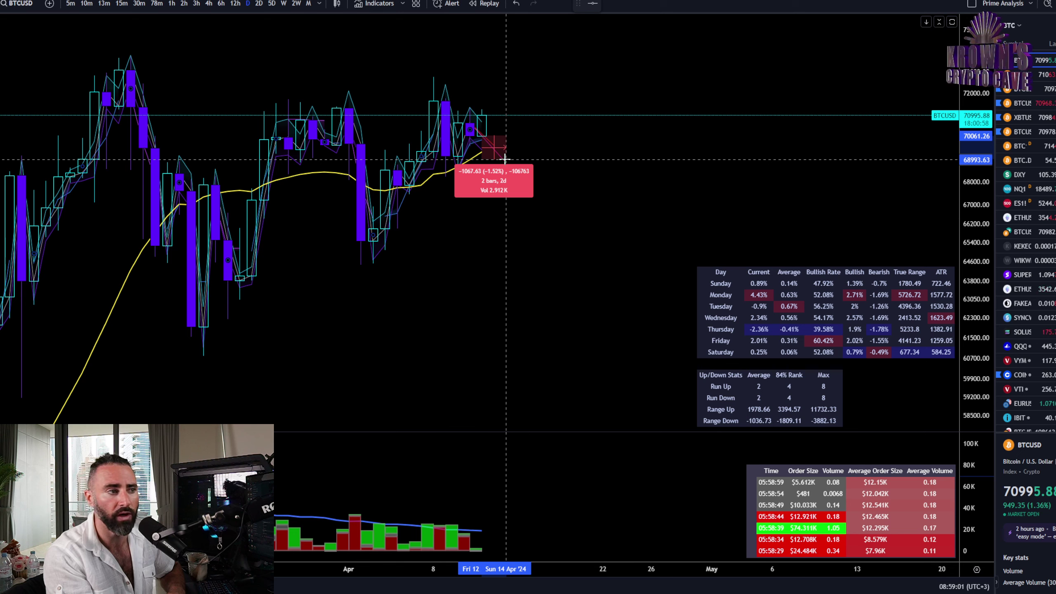
left_click(539, 67)
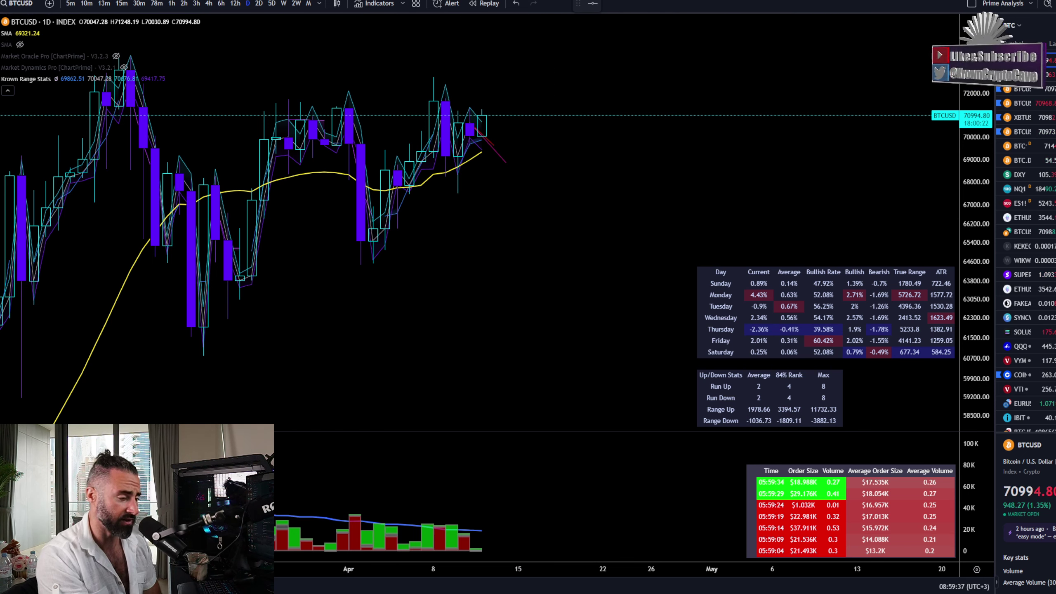
scroll(300, 249, "down", 3)
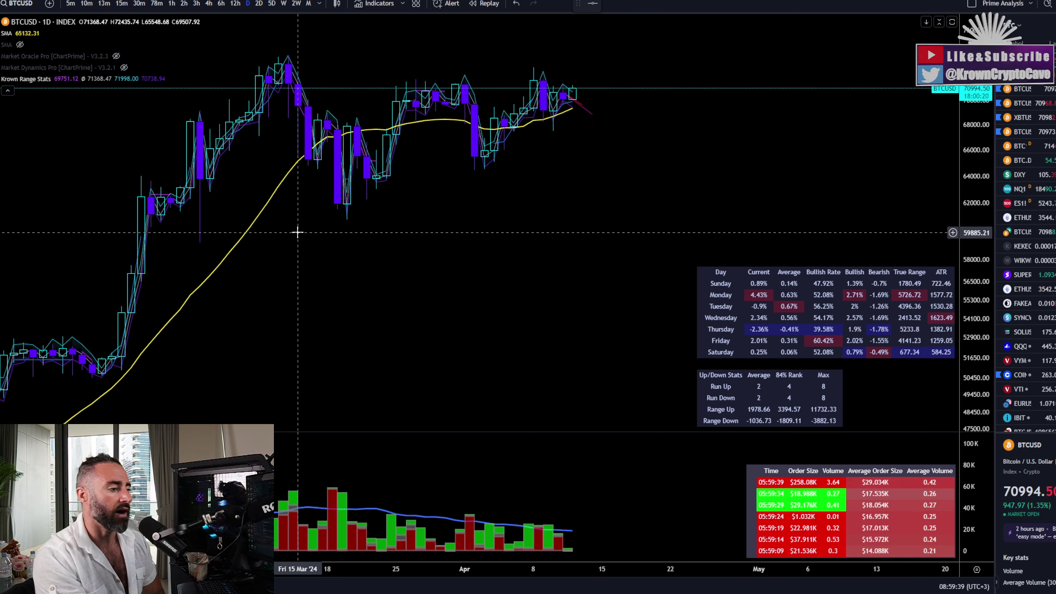
scroll(298, 233, "down", 3)
- Maximize the Deep Volume pane and draw a trend line from the tall March bar past the latest bars
double_click(453, 458)
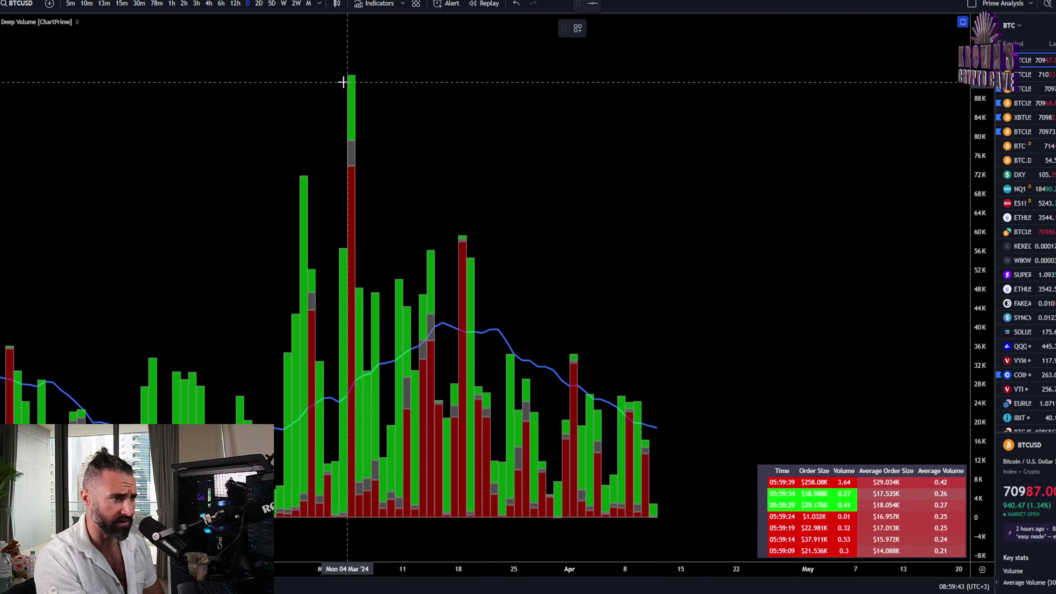
key("alt+t")
left_click(339, 101)
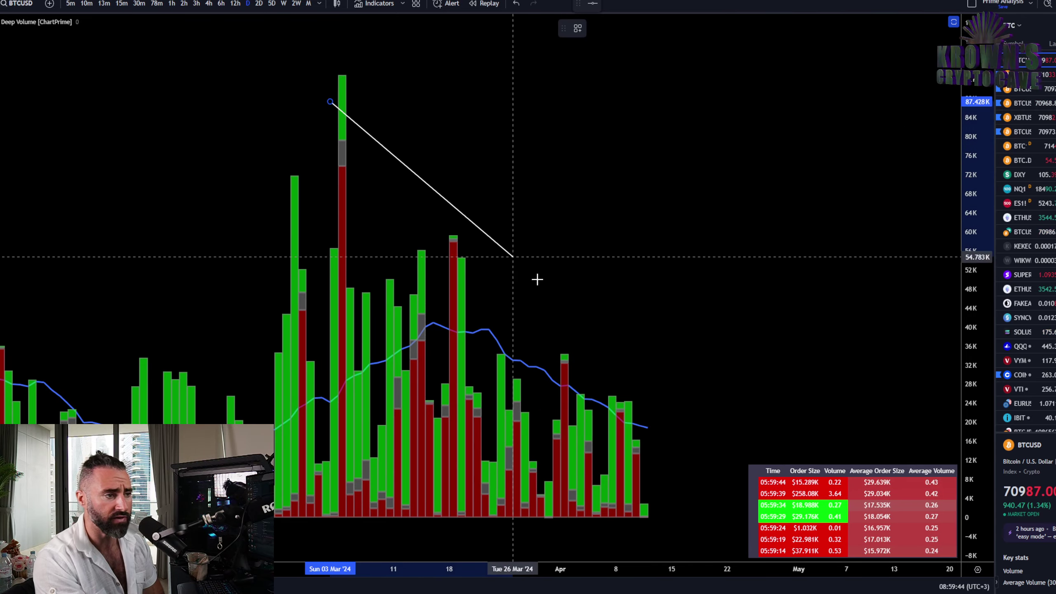
left_click(790, 502)
scroll(715, 335, "down", 2)
scroll(715, 325, "up", 3)
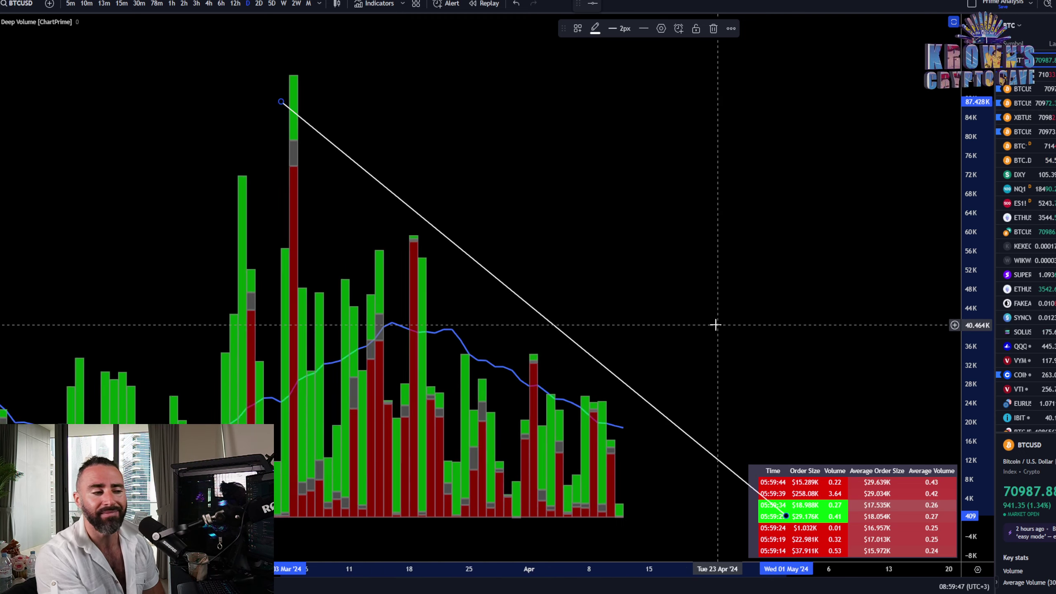
scroll(715, 325, "up", 1)
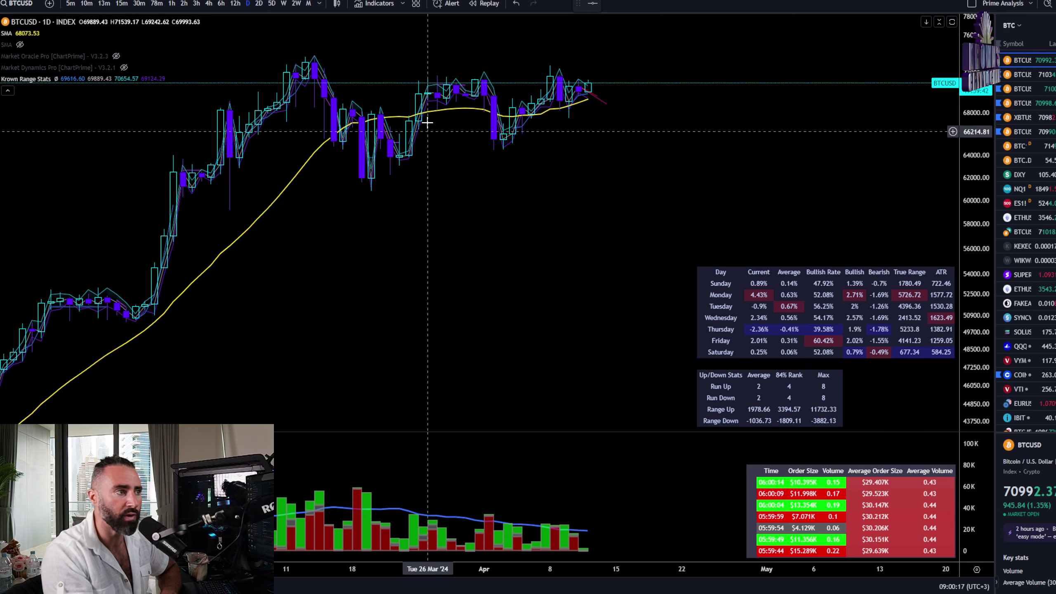
- Put BTCUSD on 2-day candles, compare with the BTC1! CME futures chart, then return to BTCUSD
left_click(259, 3)
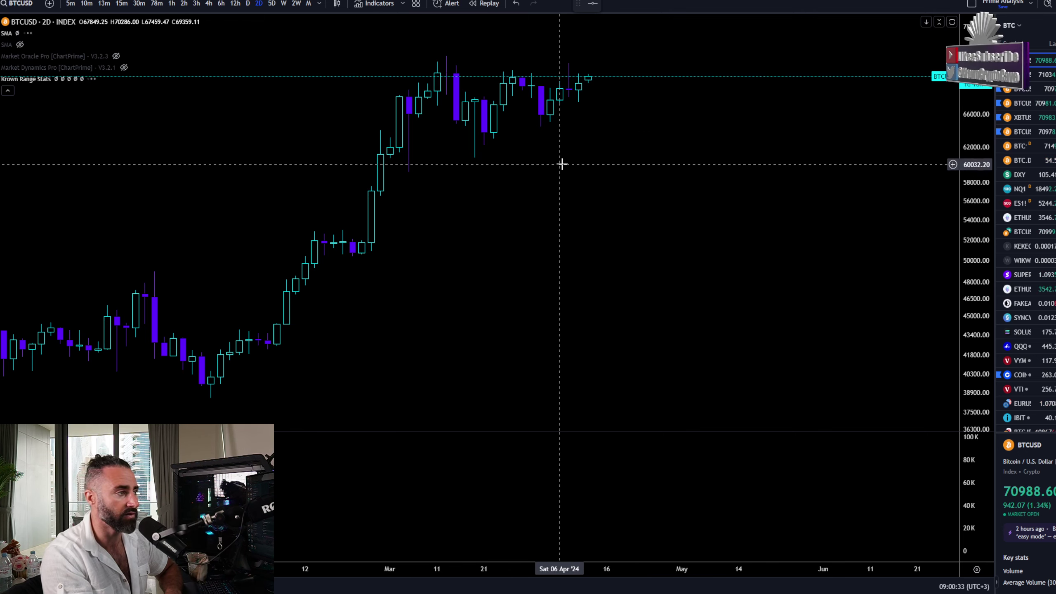
scroll(562, 165, "up", 3)
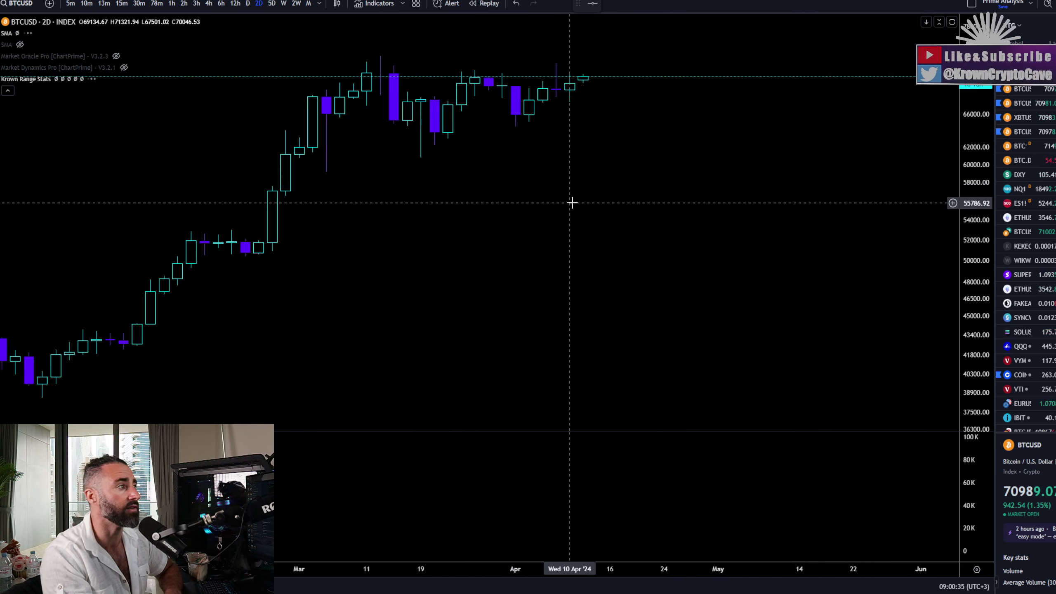
left_click(1021, 146)
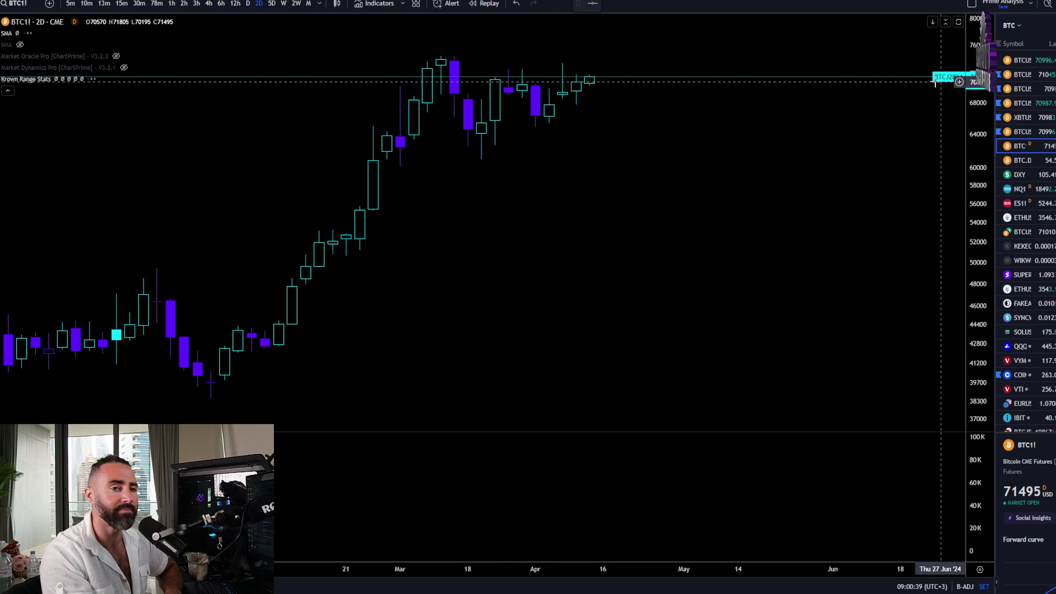
left_click(1021, 60)
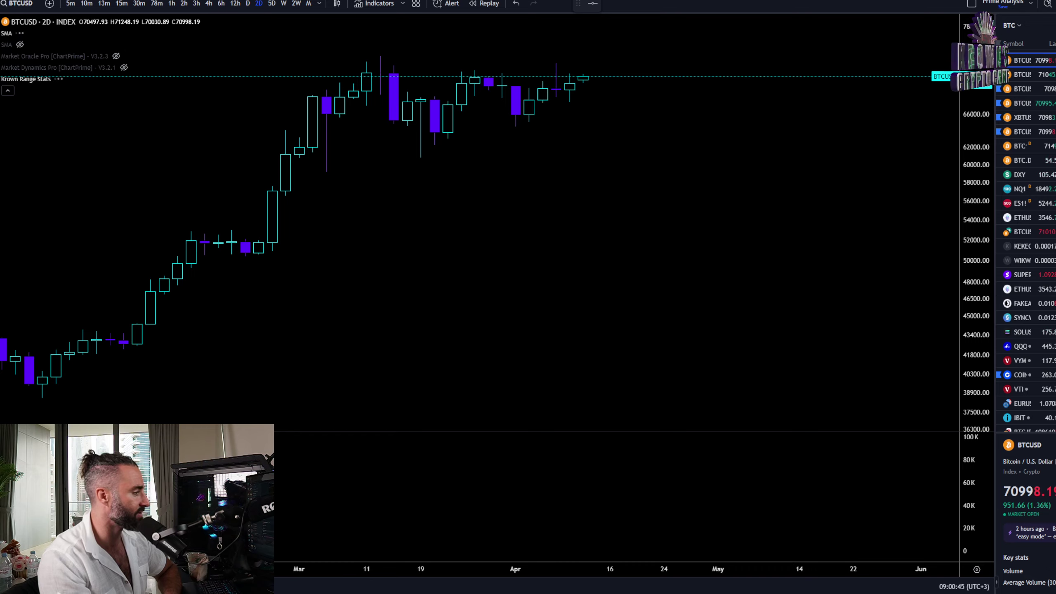
- On the BTC1! indicator layout, maximize the RSI pane and circle its two recent lows in red
key("ctrl+Tab")
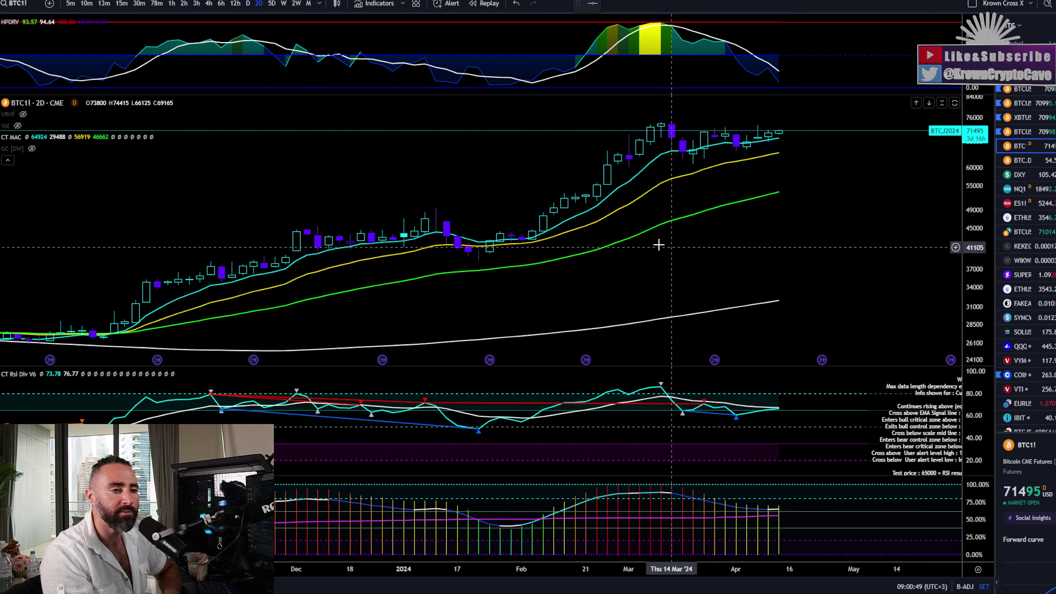
scroll(668, 229, "up", 3)
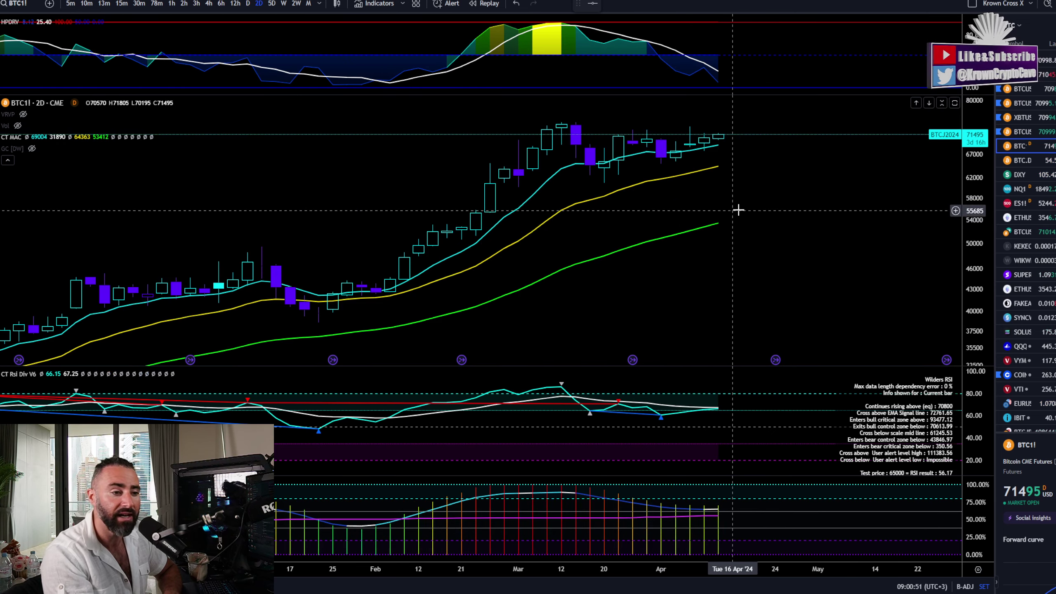
double_click(709, 383)
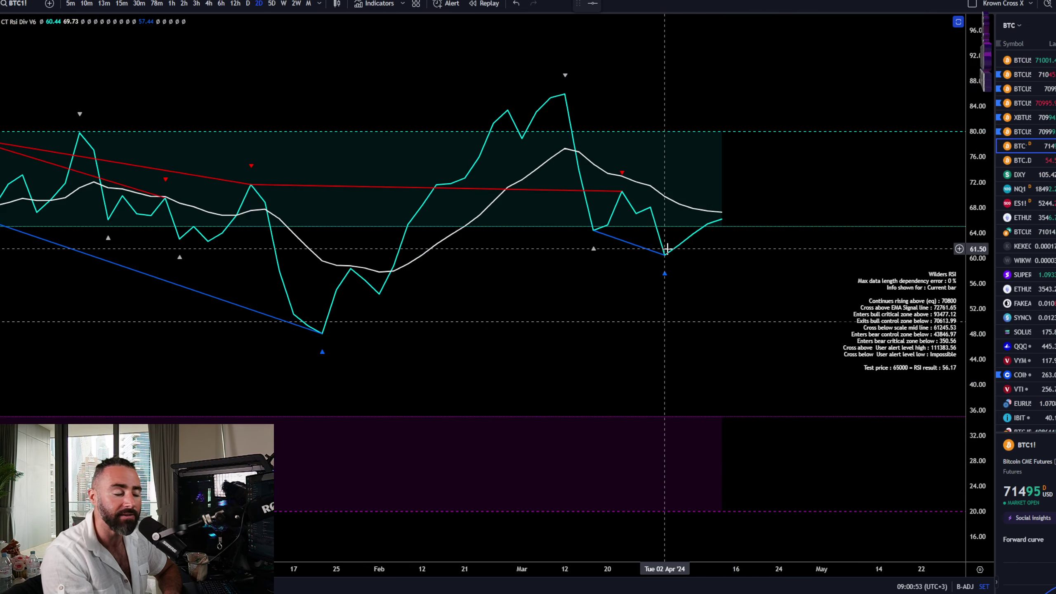
left_click(595, 227)
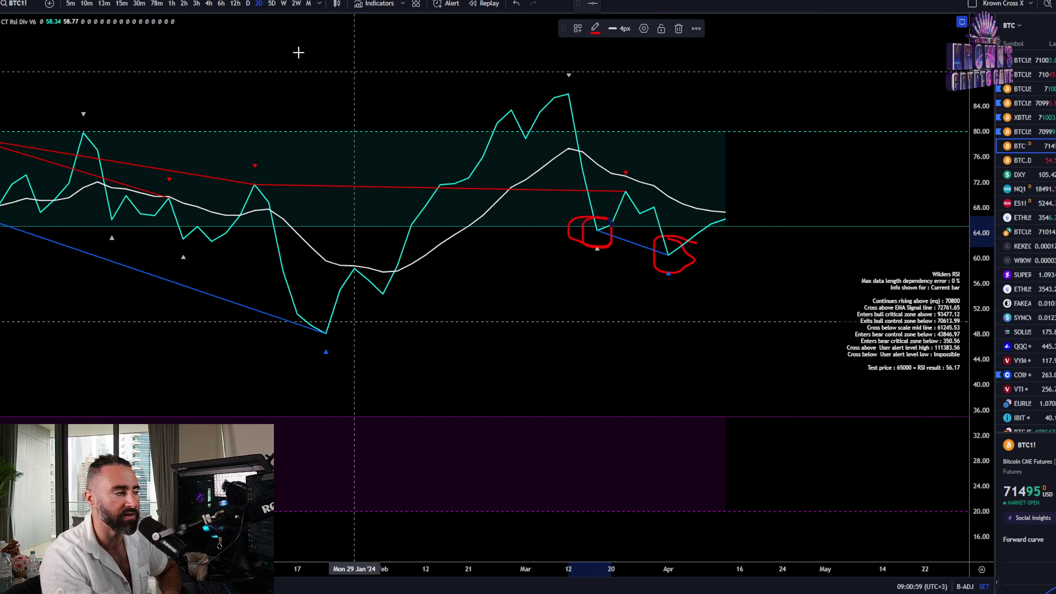
- Restore the multi-pane layout and expand the Krown VMP pane to full size
double_click(676, 111)
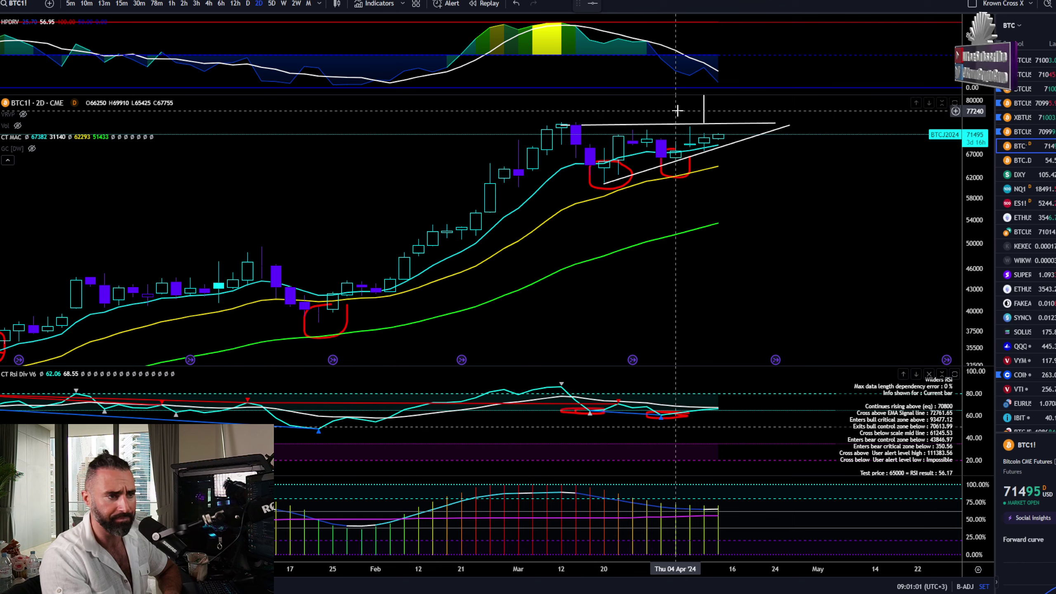
scroll(630, 208, "up", 3)
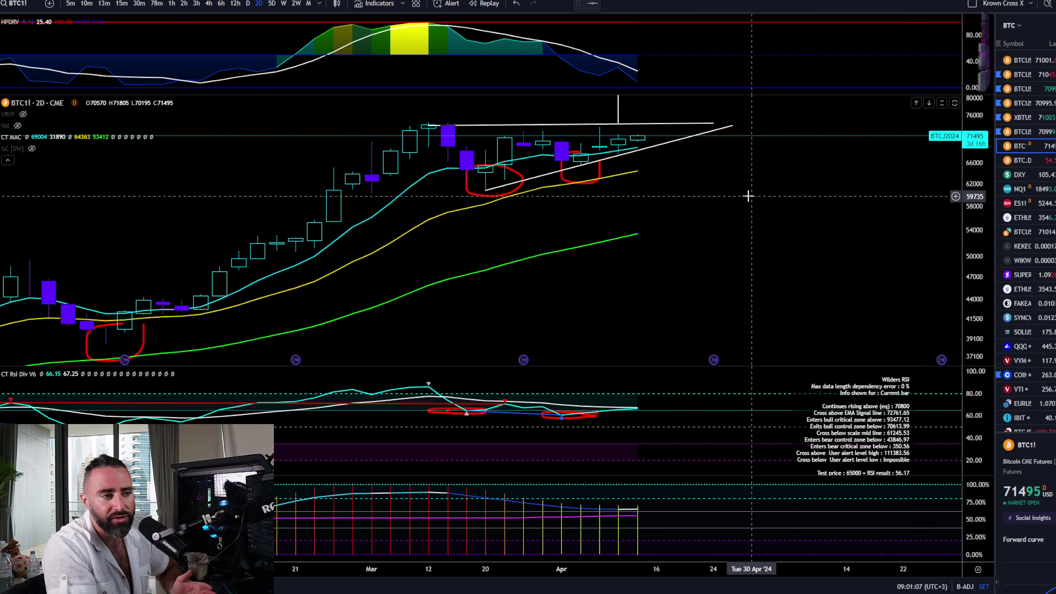
double_click(655, 506)
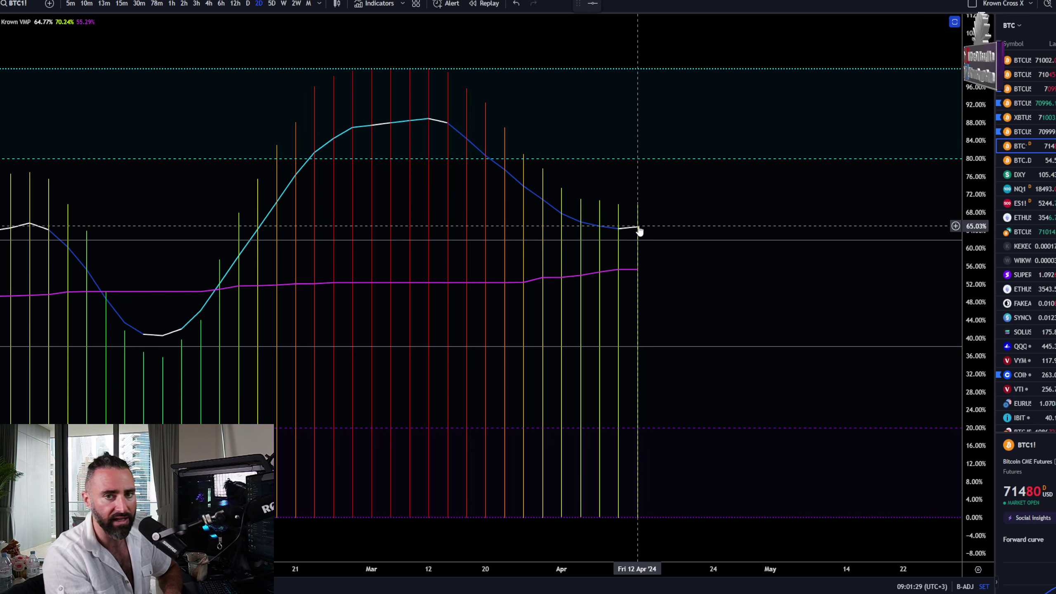
- Restore the maximized Krown VMP pane so price, HPDRV, RSI and VMP panes all show
double_click(665, 219)
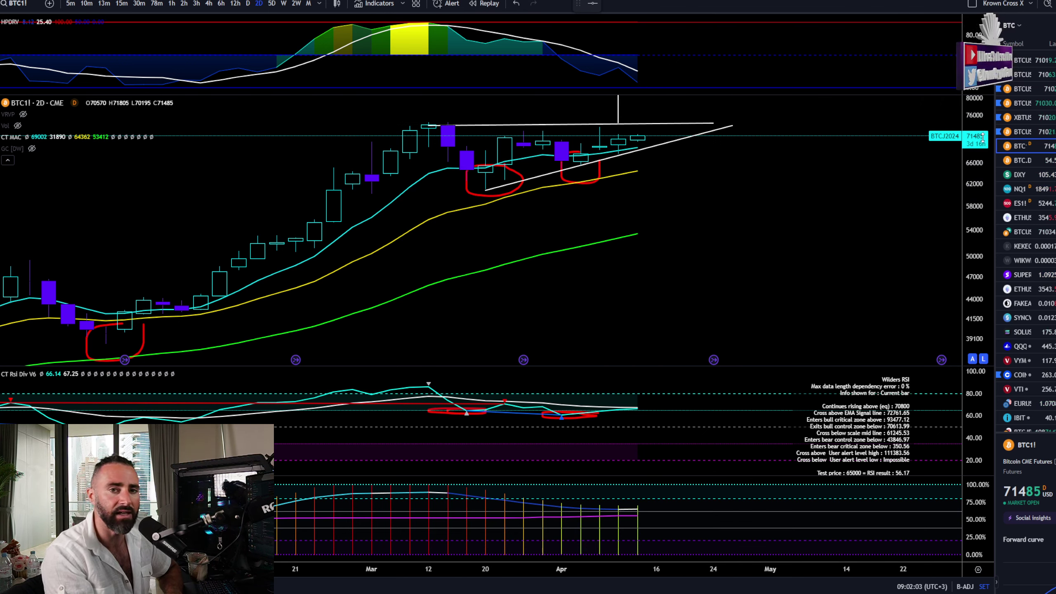
- Set the plain BTCUSD layout to daily candles, then pan the BTC1! 2D chart to reveal June
left_click_drag(906, 175, 861, 259)
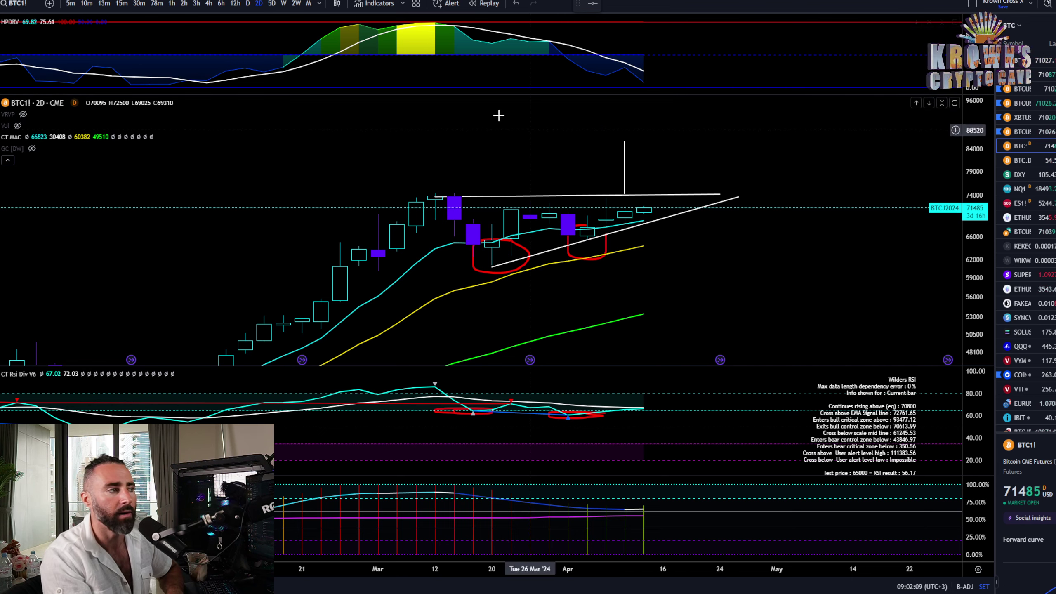
key("ctrl+Tab")
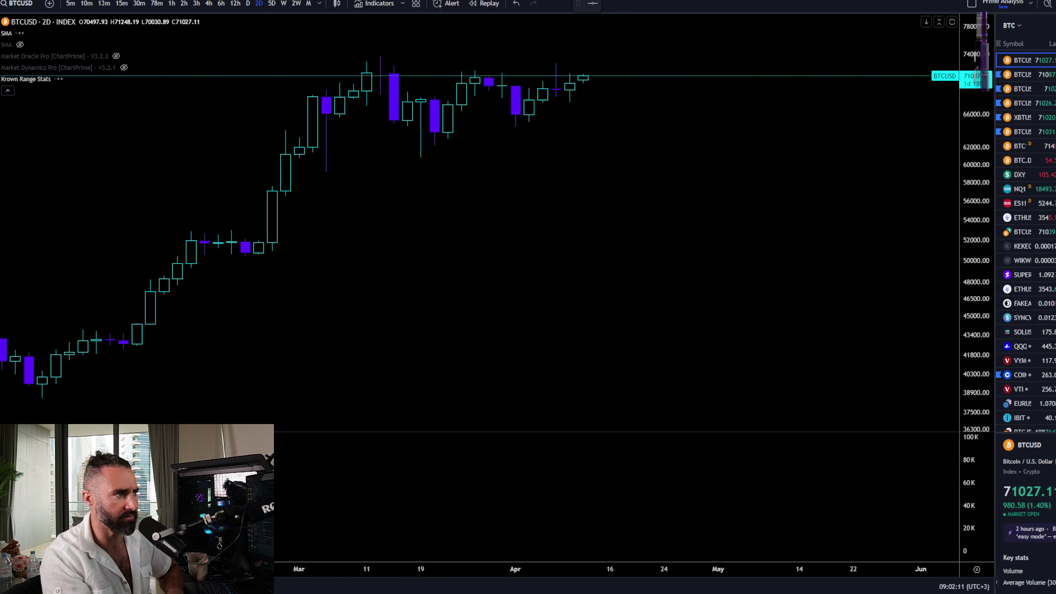
left_click(249, 4)
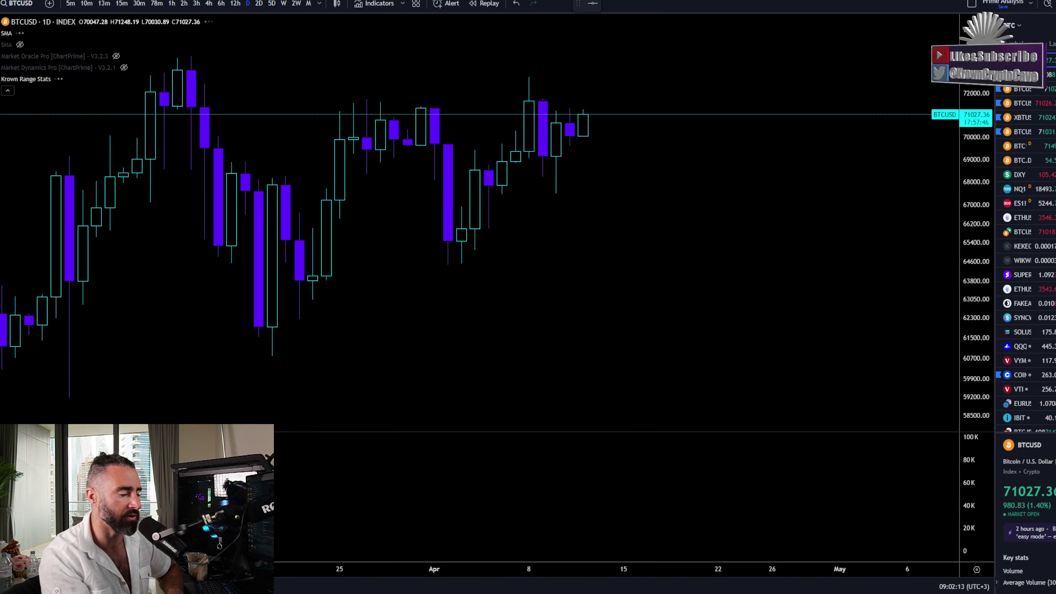
key("ctrl+Tab")
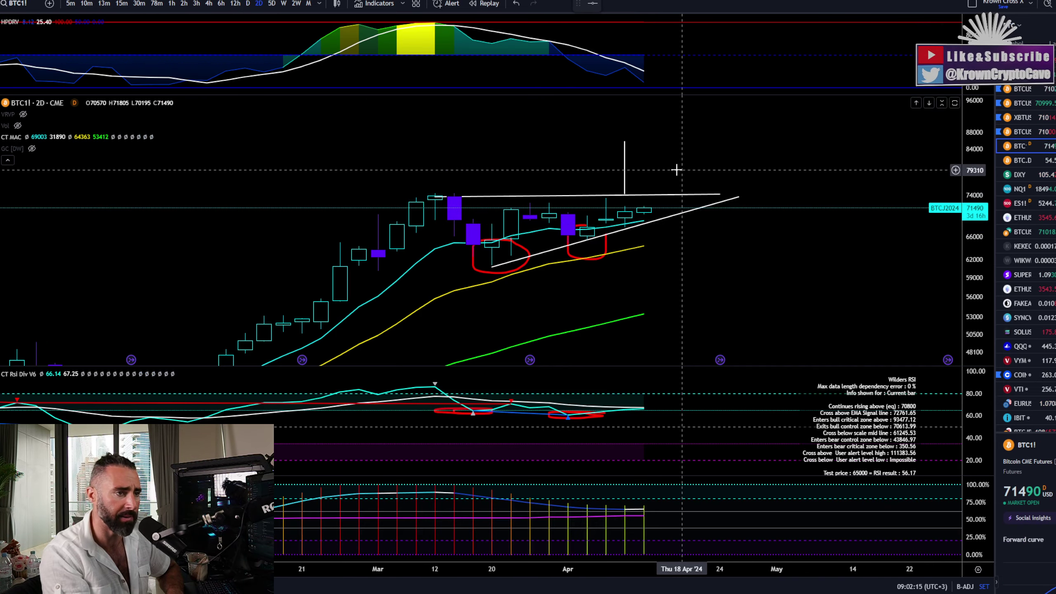
left_click_drag(671, 147, 613, 147)
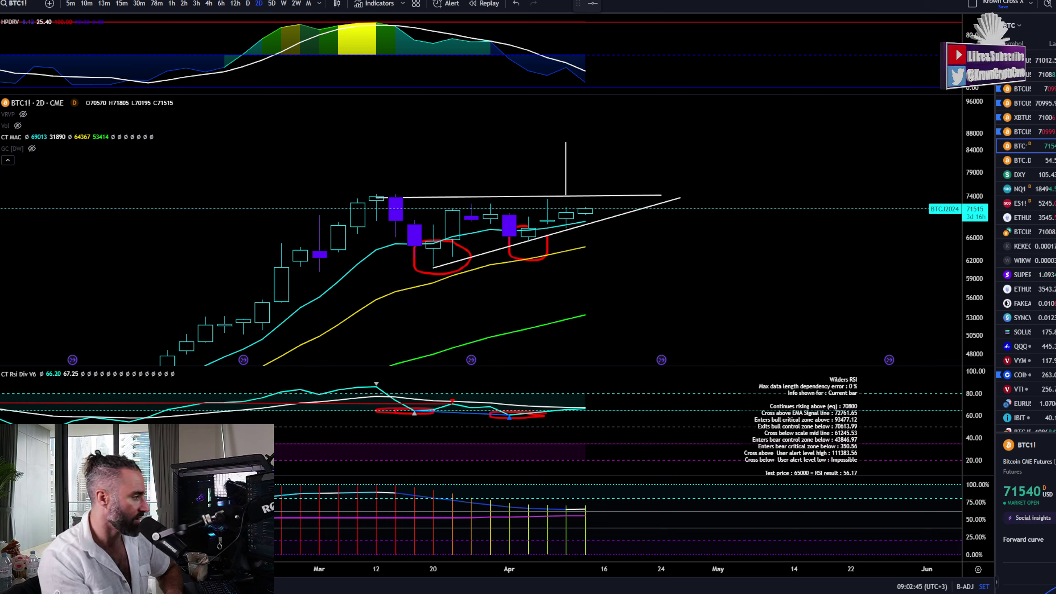
- Show Bitcoin CME Futures on daily candles in Care-Pack, reviewing its stochastic pane maximized and restored
key("ctrl+Tab")
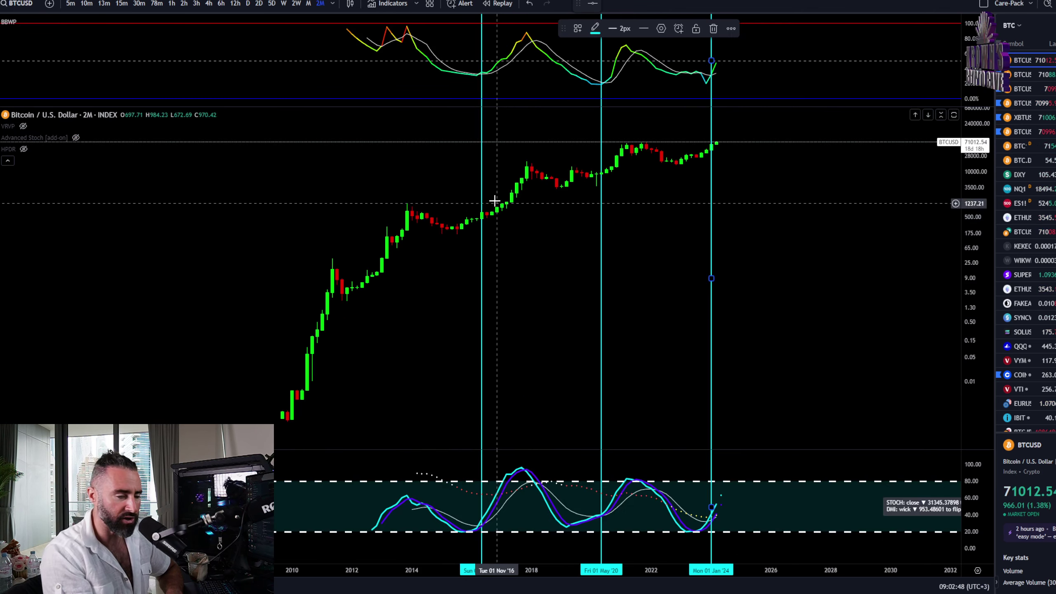
left_click(249, 3)
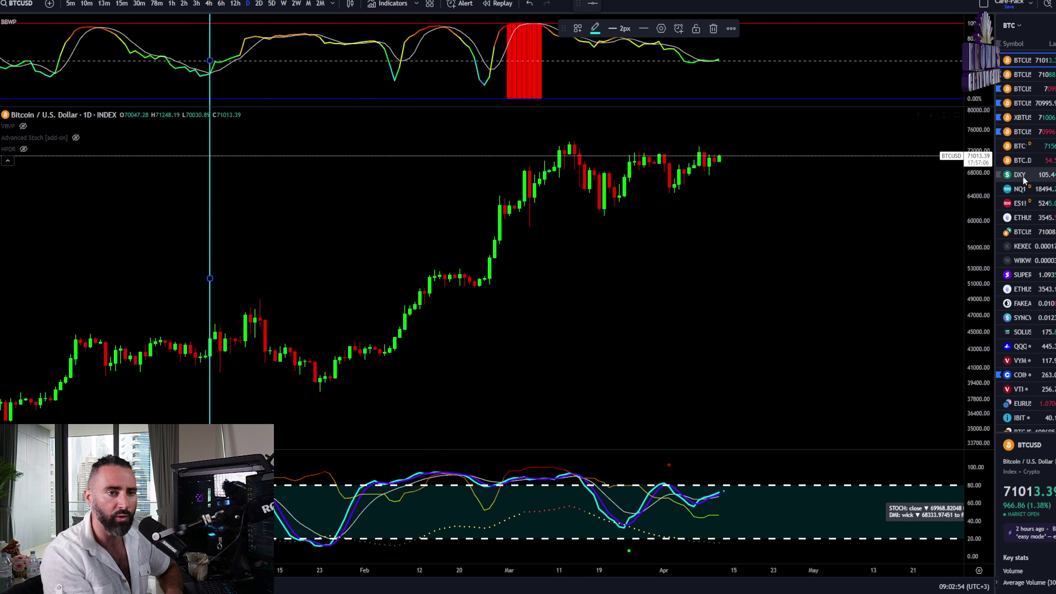
key("Up")
key("Up")
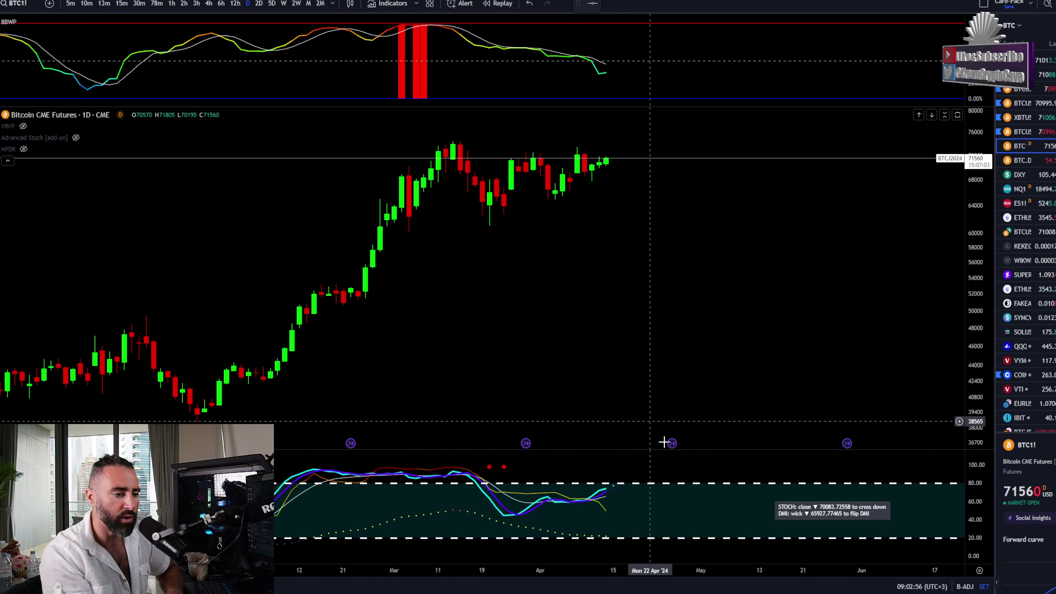
double_click(669, 512)
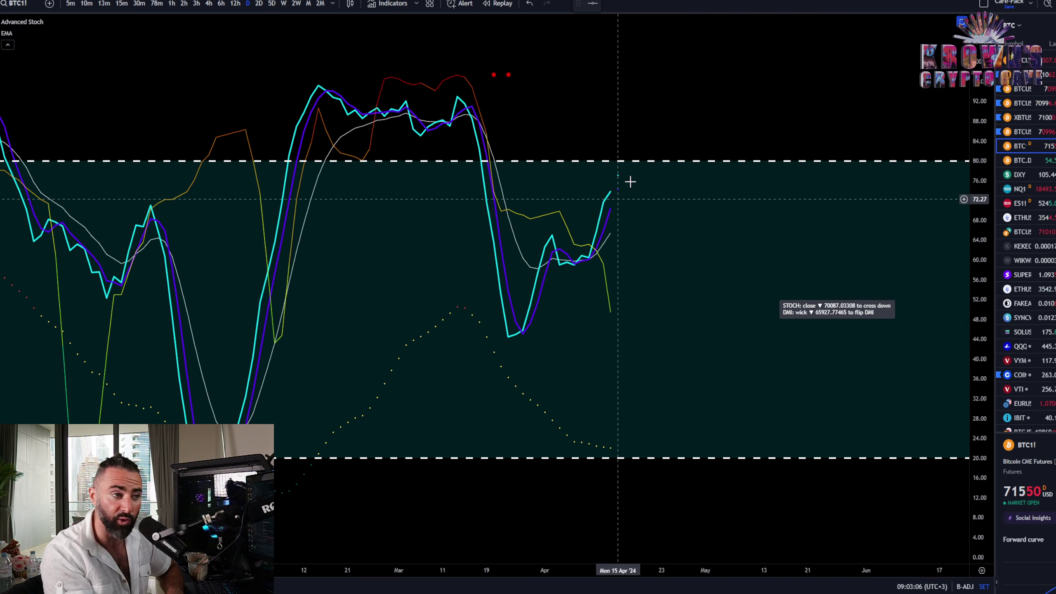
double_click(636, 163)
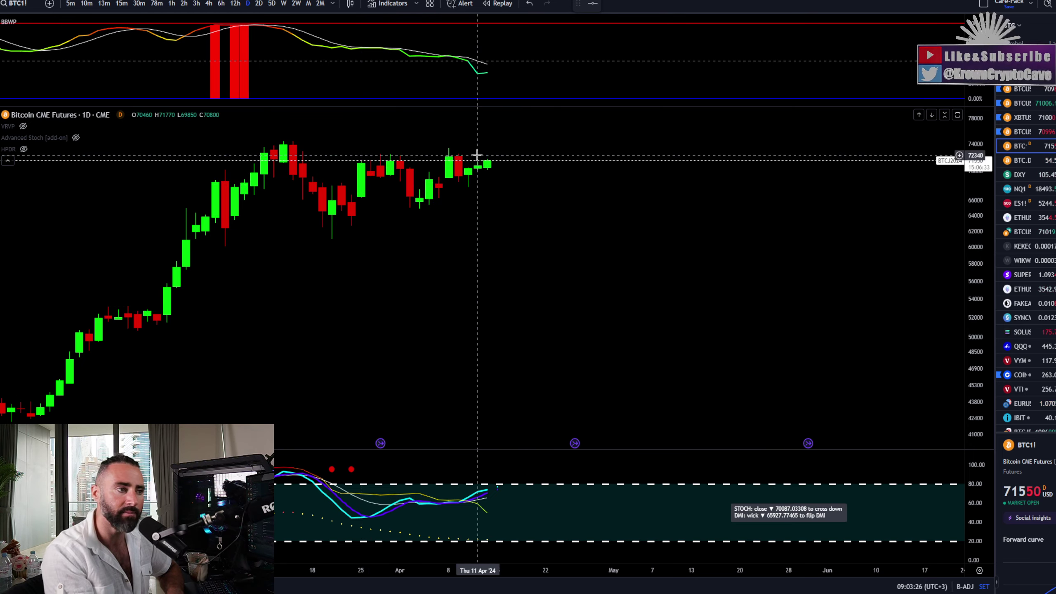
- Switch the CME futures chart to 2-day candles and review its stochastic pane maximized
scroll(526, 259, "up", 5)
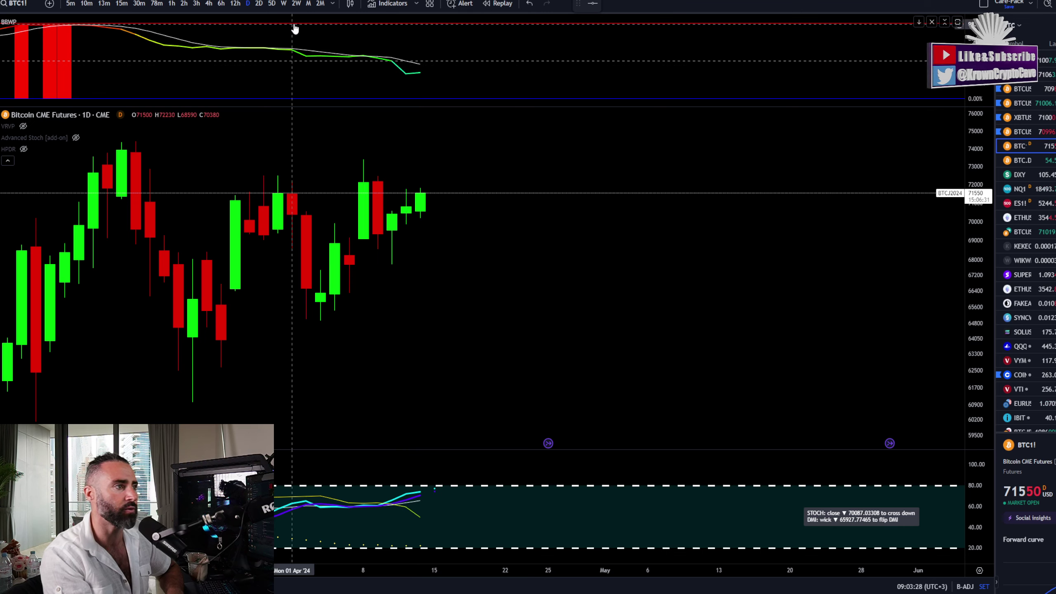
left_click(259, 3)
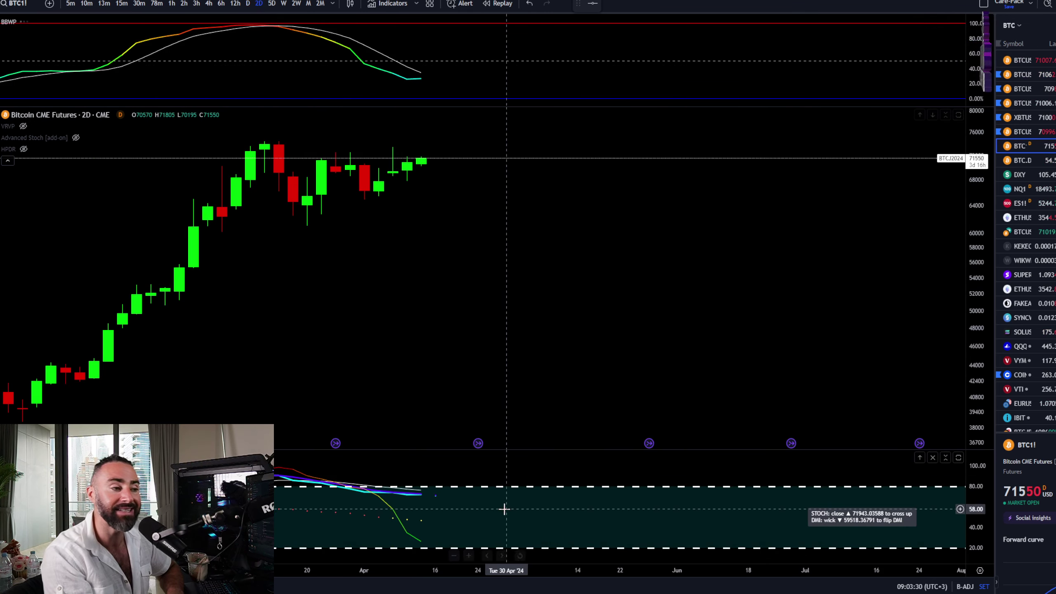
double_click(510, 511)
scroll(716, 307, "down", 2)
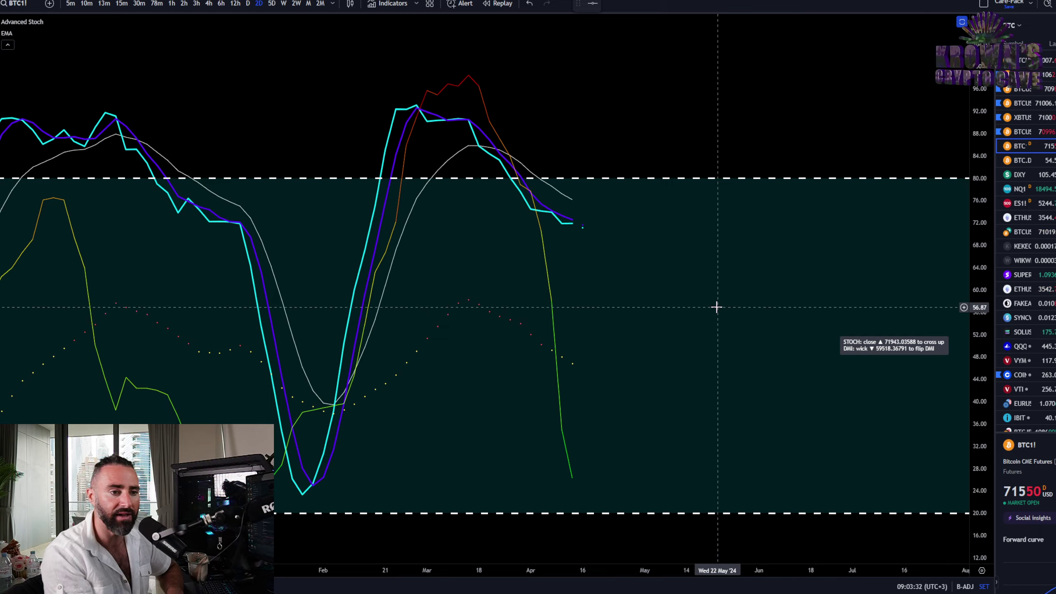
scroll(717, 307, "right", 3)
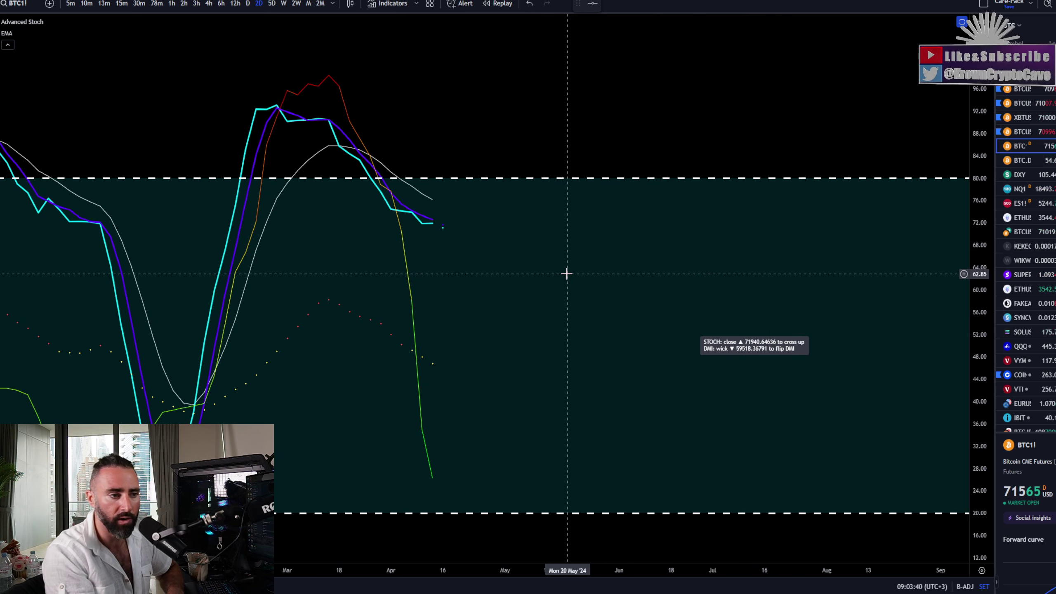
double_click(556, 244)
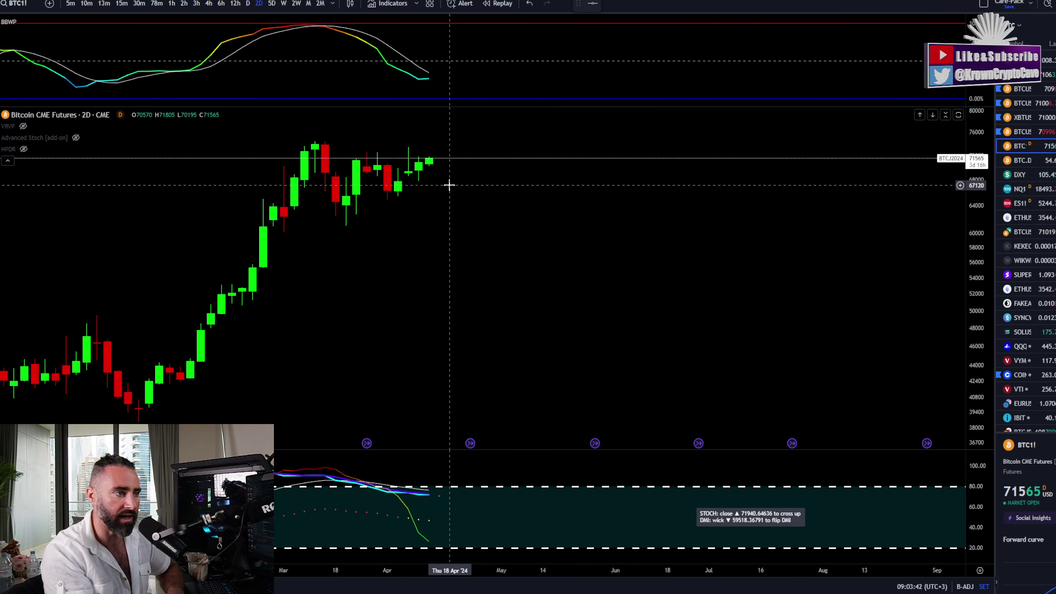
- Load Bitcoin / U.S. Dollar on the 2-month timeframe
scroll(443, 155, "down", 2)
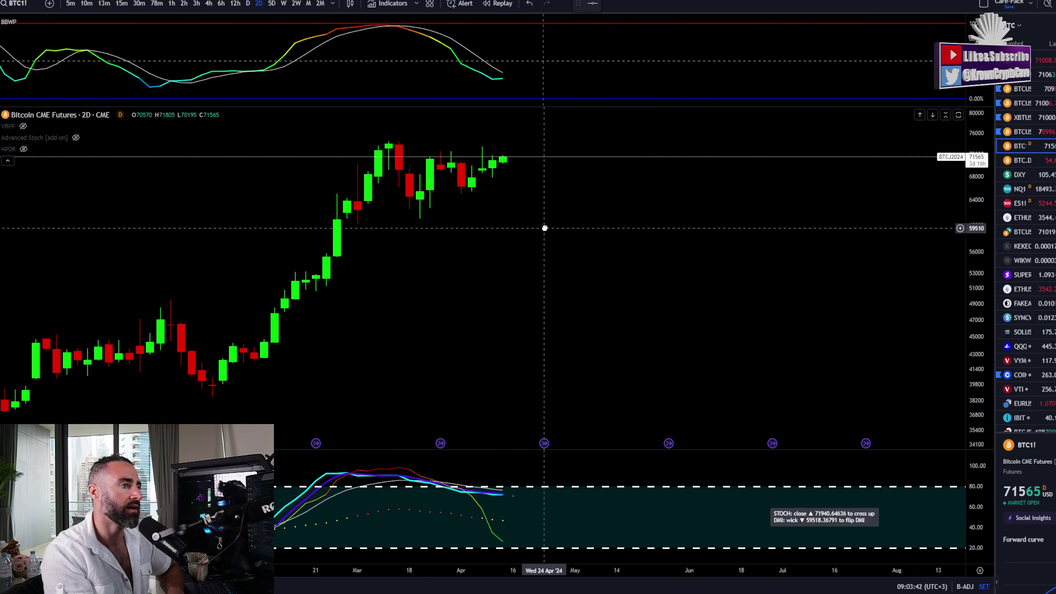
left_click(320, 4)
left_click(1054, 61)
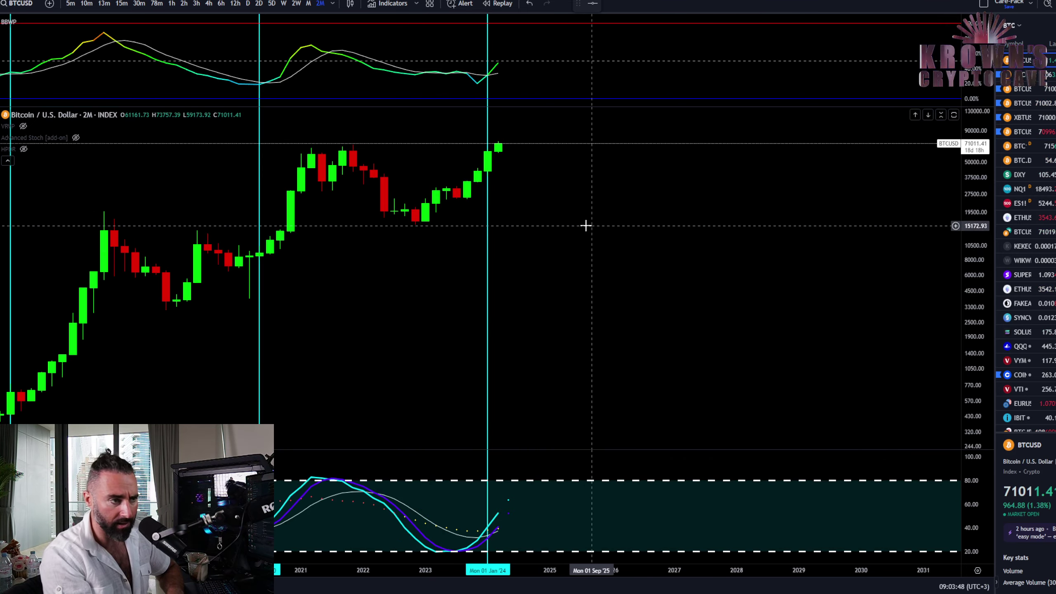
- Maximize the stochastic pane and circle the STOCH cross-down alert values in red
scroll(406, 288, "down", 2)
scroll(409, 285, "down", 2)
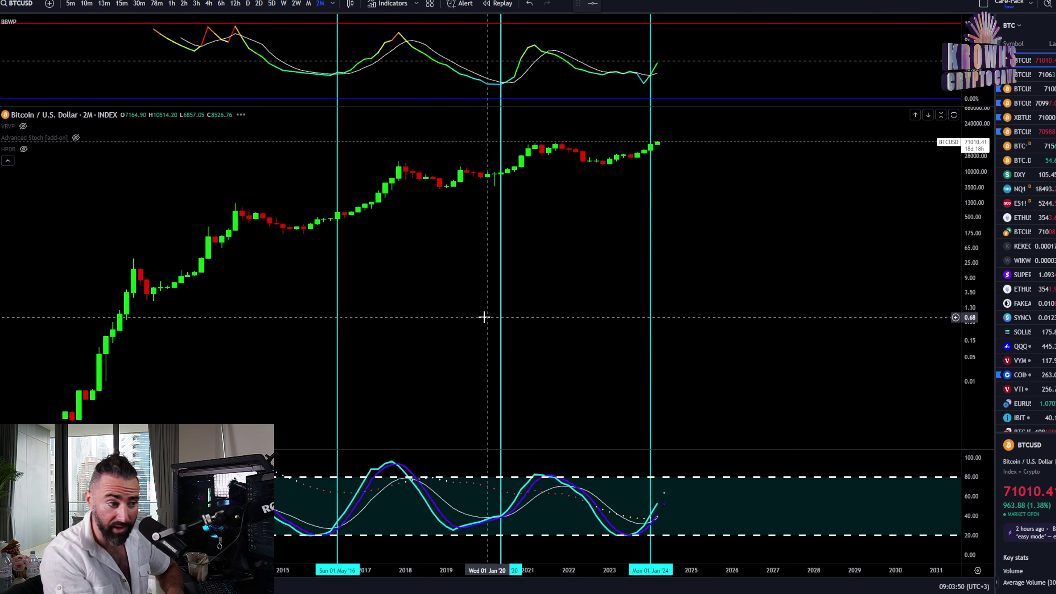
double_click(608, 496)
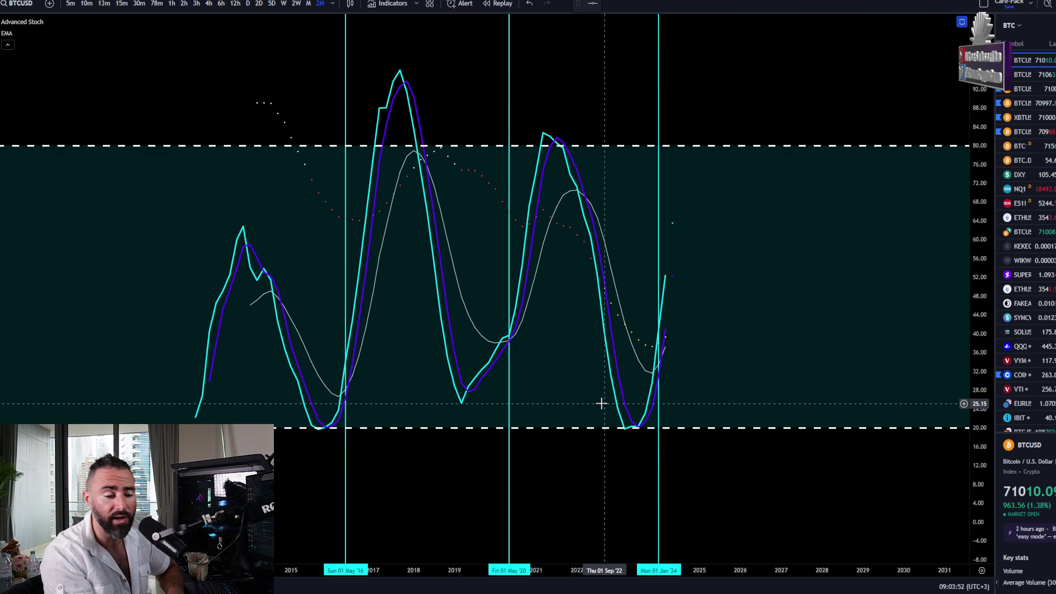
left_click_drag(725, 245, 572, 258)
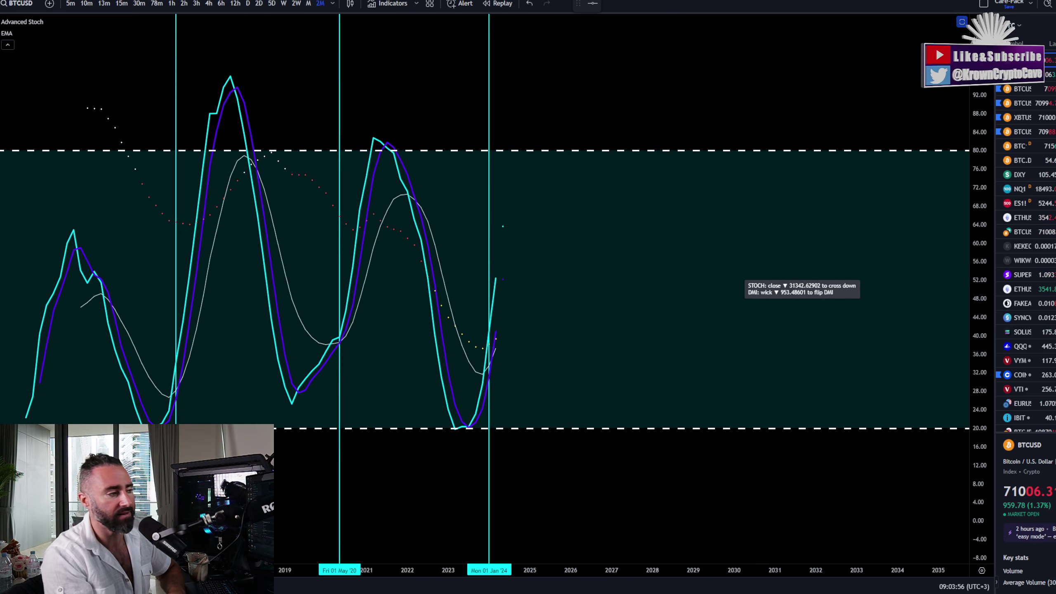
mouse_move(868, 261)
left_mouse_down()
mouse_move(726, 302)
mouse_move(884, 274)
left_mouse_up()
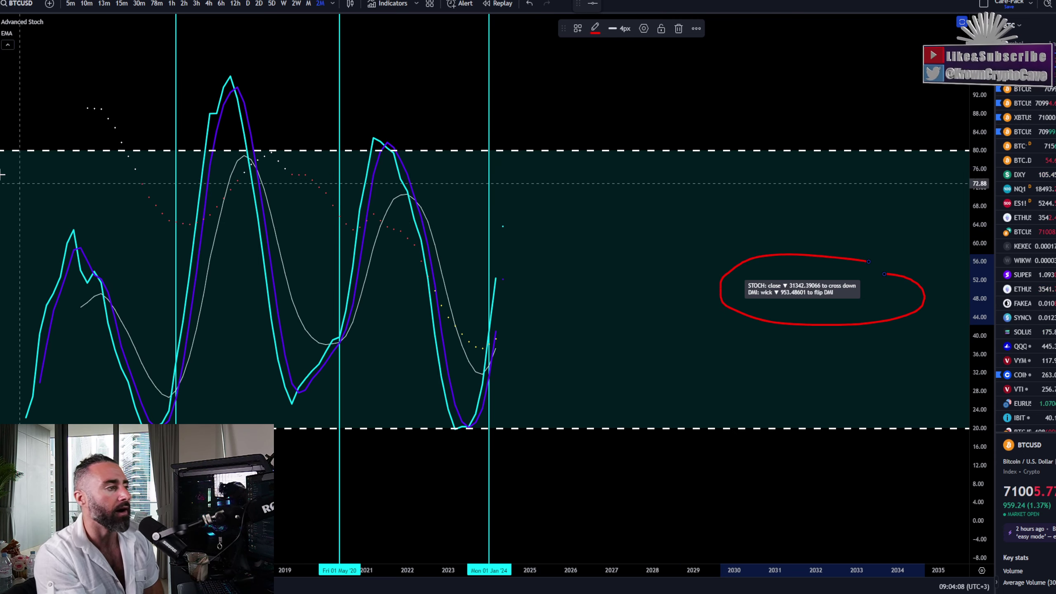
- Pan back to earlier dates, check the May '16 and May '20 cycle lines, and restore the panes
left_click_drag(137, 202, 276, 219)
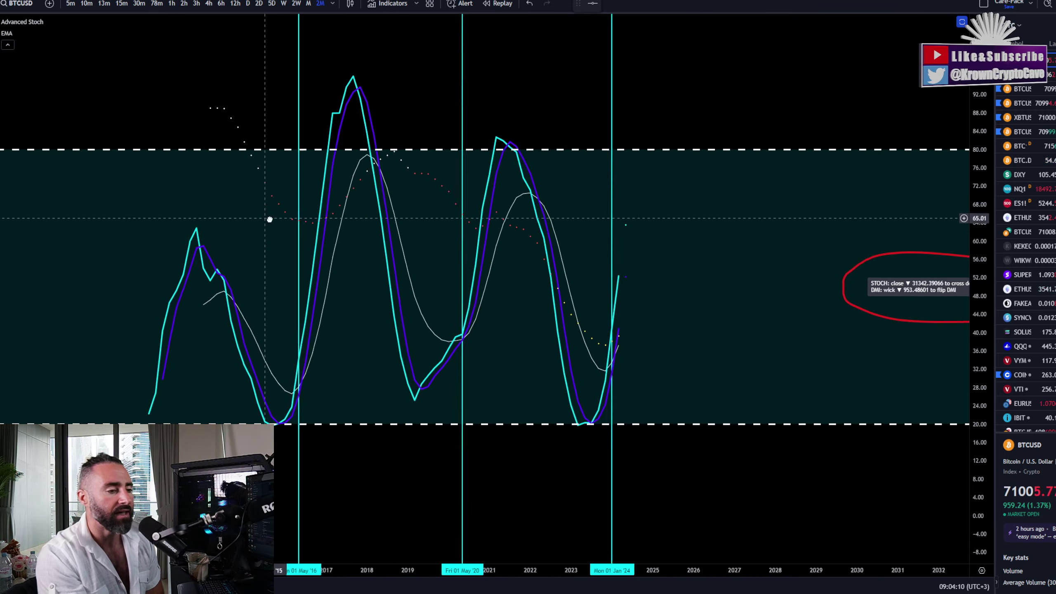
scroll(275, 219, "up", 2)
left_click_drag(144, 222, 247, 218)
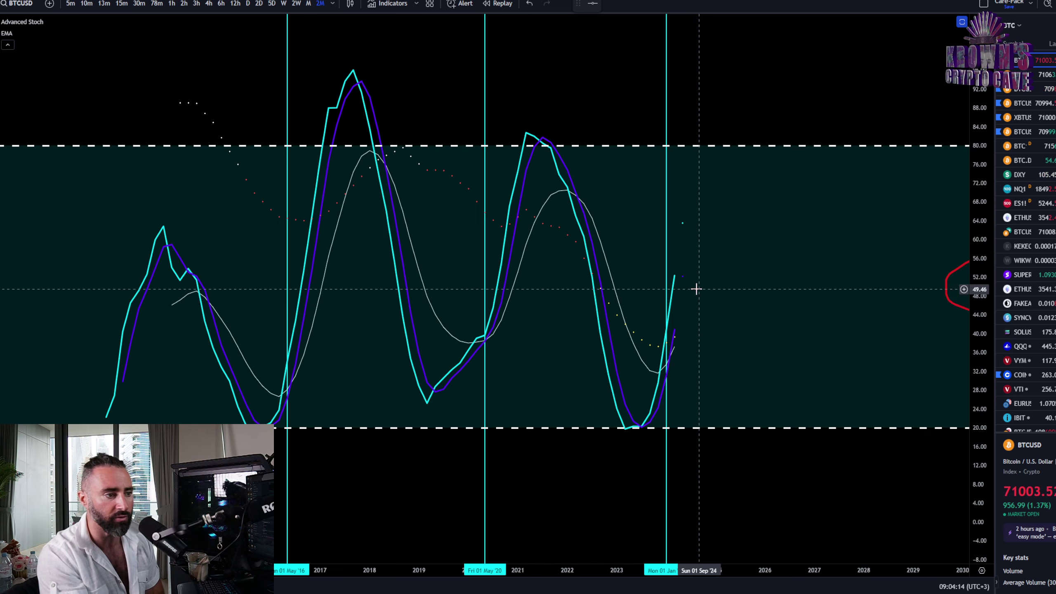
left_click(485, 338)
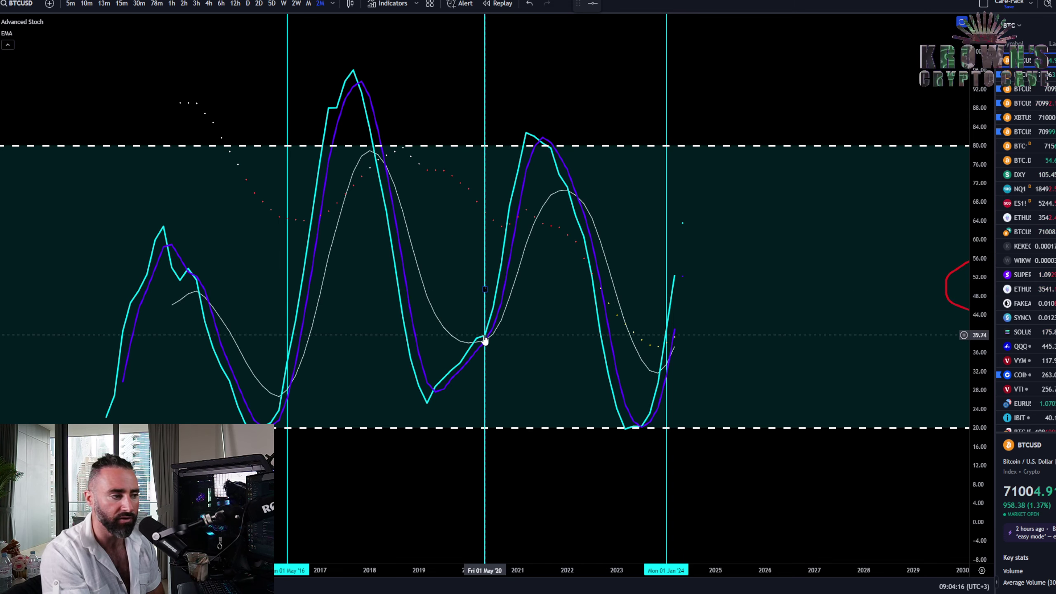
left_click(287, 390)
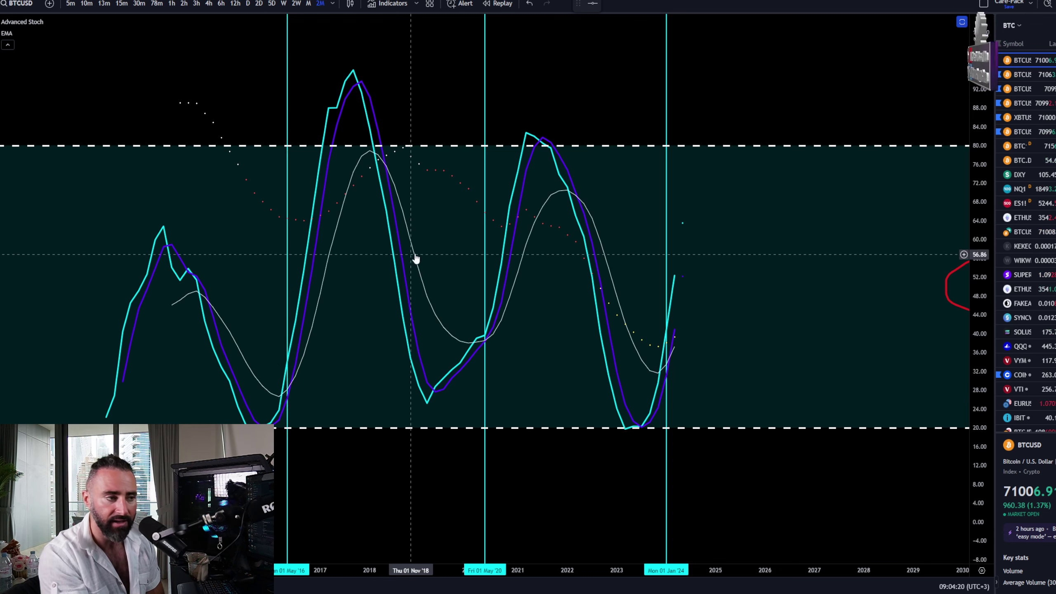
double_click(436, 211)
scroll(412, 225, "down", 3)
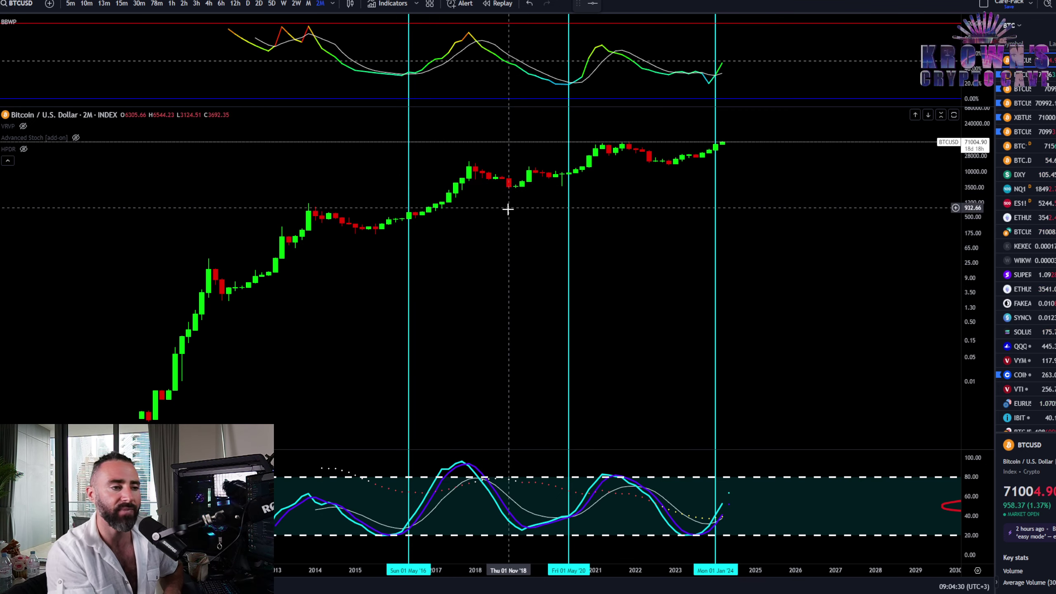
scroll(649, 544, "up", 3)
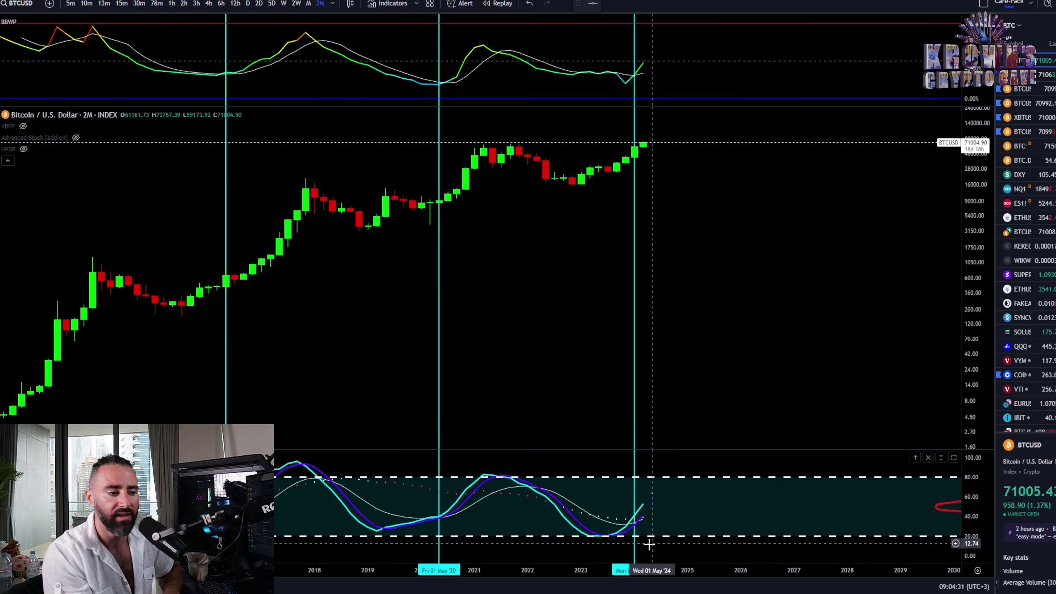
double_click(663, 514)
left_click_drag(643, 326, 647, 323)
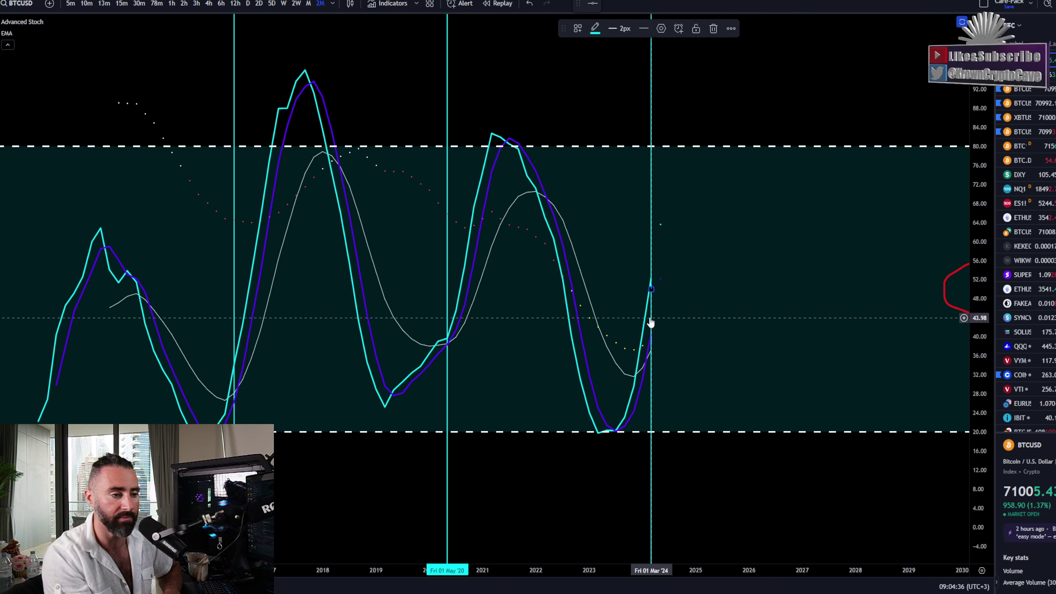
double_click(638, 296)
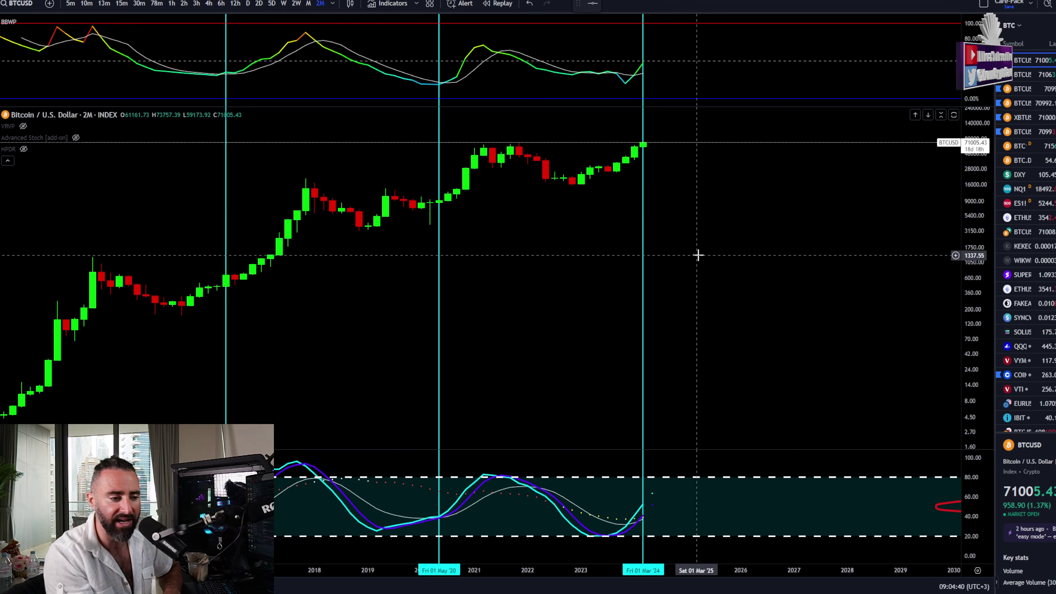
left_click_drag(697, 249, 568, 249)
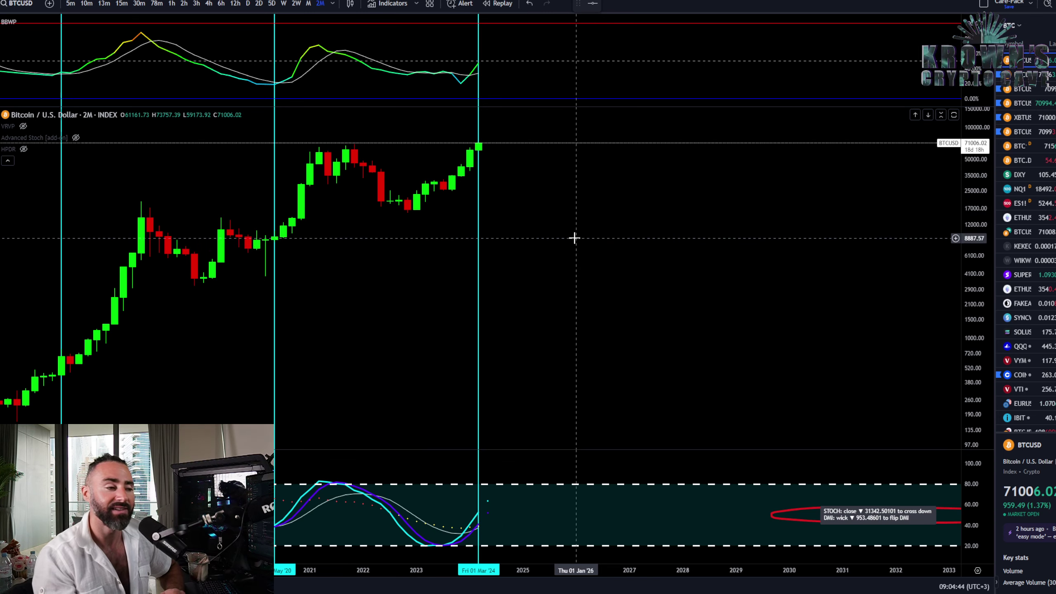
scroll(540, 230, "down", 3)
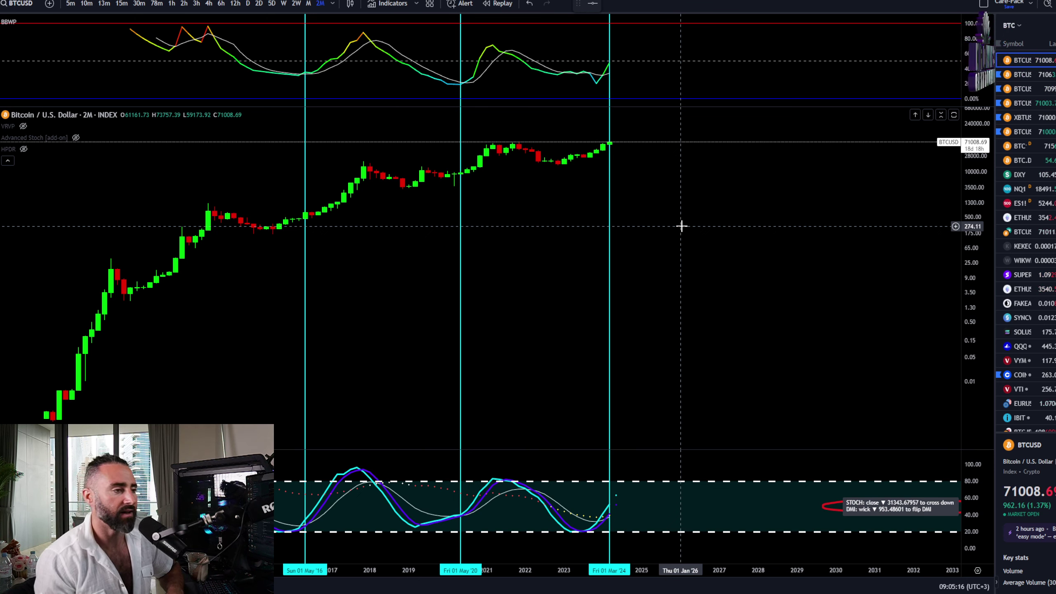
scroll(487, 217, "up", 3)
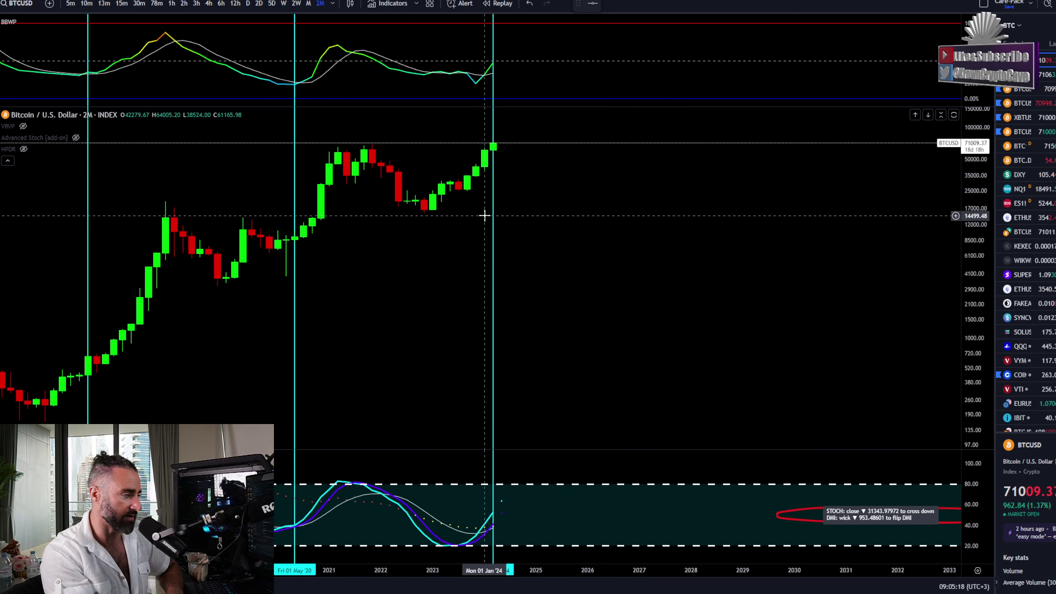
left_click_drag(426, 236, 489, 239)
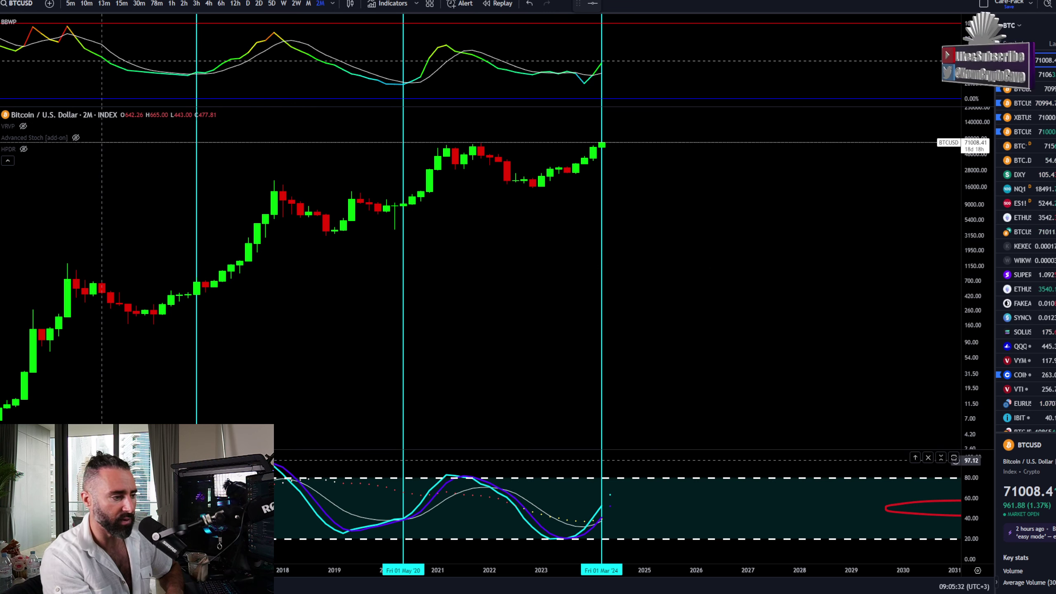
double_click(102, 460)
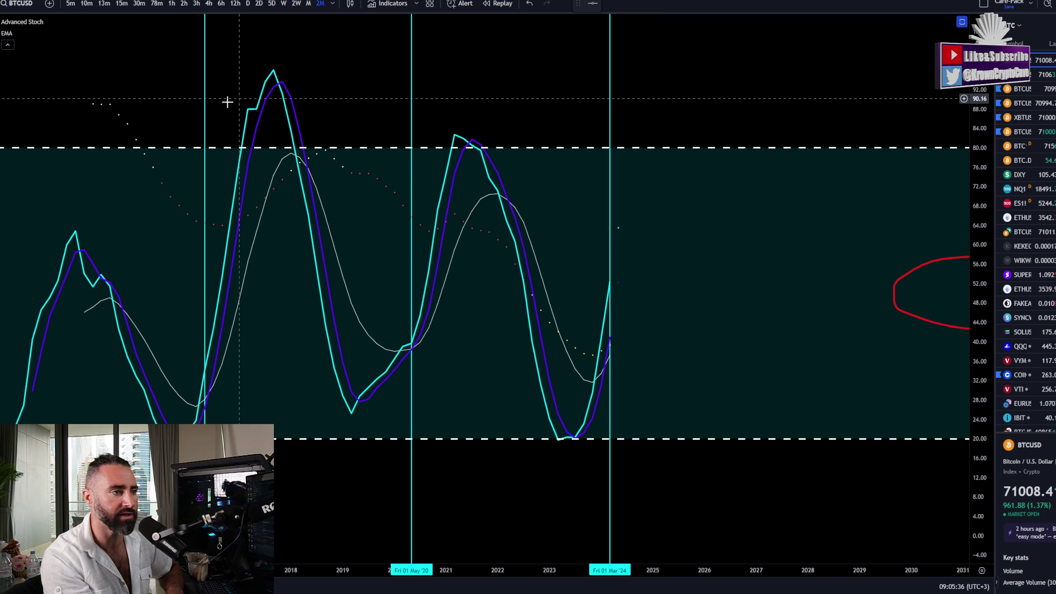
left_click_drag(769, 274, 700, 297)
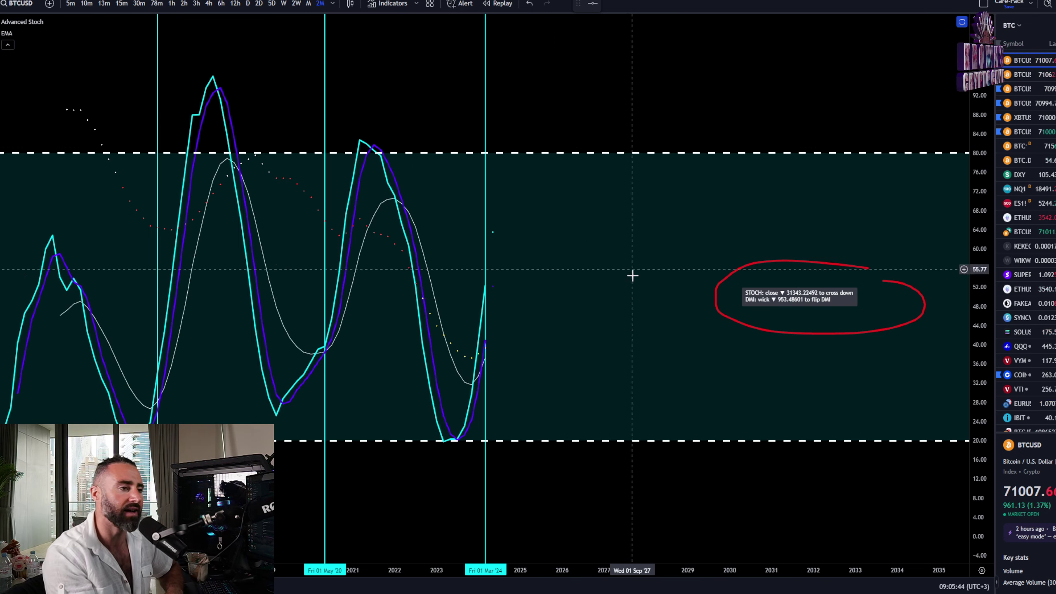
double_click(608, 278)
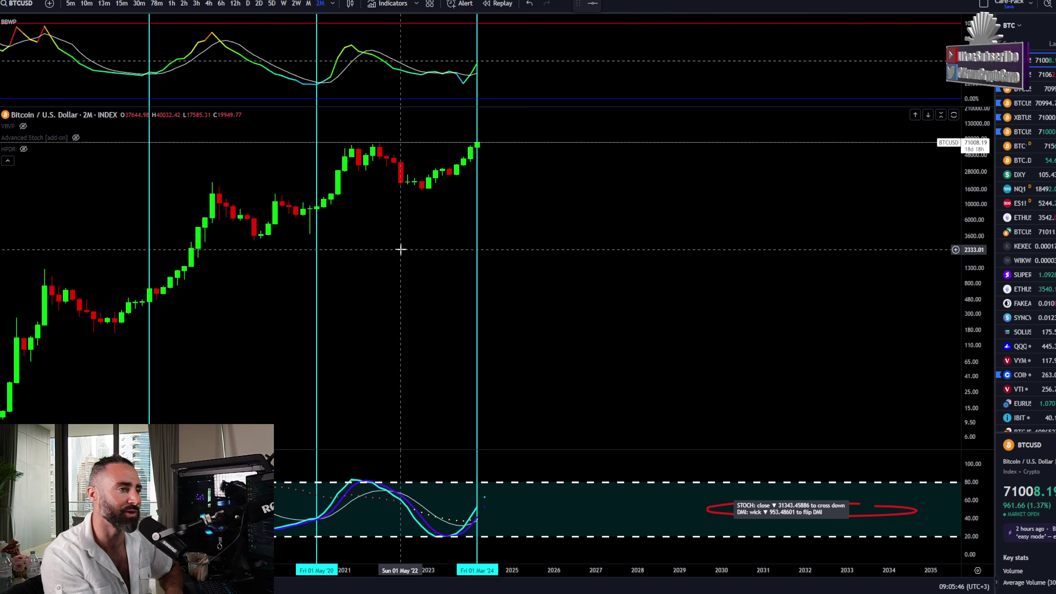
scroll(429, 283, "down", 2)
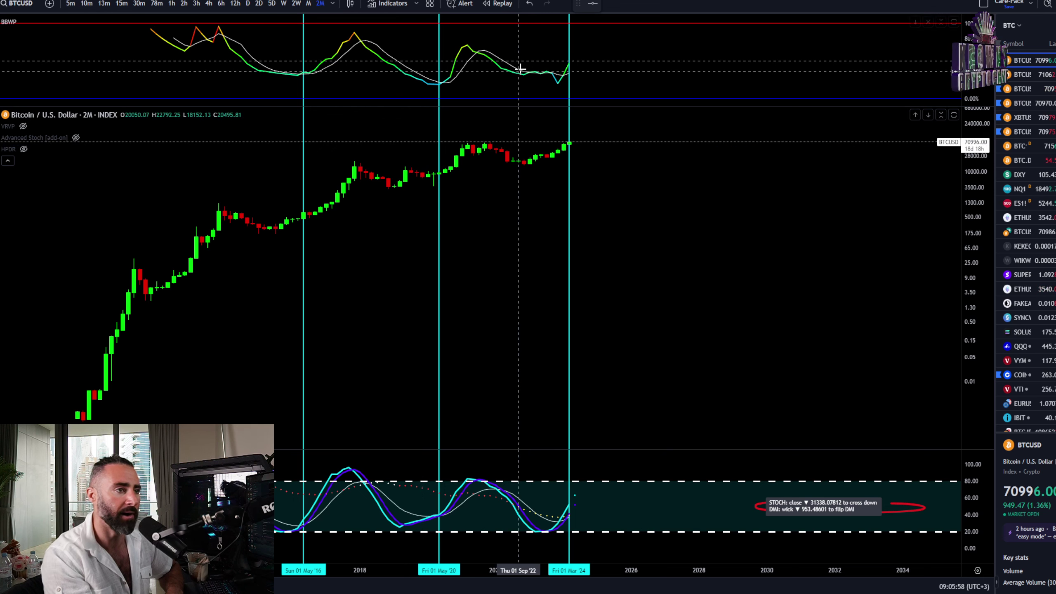
- Maximize and restore the BBWP pane, adjust the zoom, then load the BTC1! CME weekly layout
double_click(513, 49)
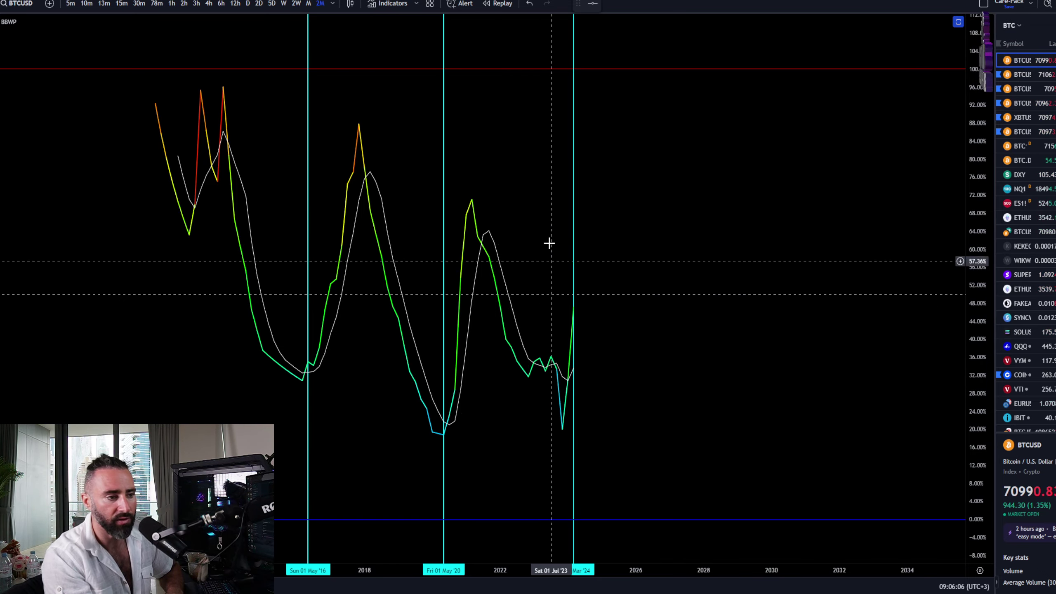
double_click(515, 157)
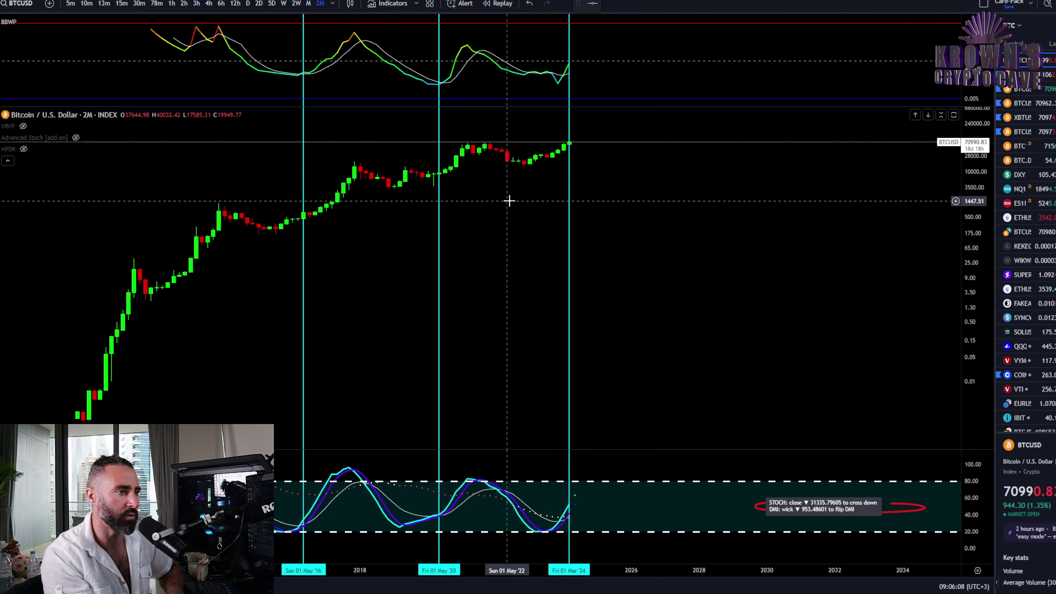
scroll(518, 281, "up", 2)
scroll(424, 270, "down", 2)
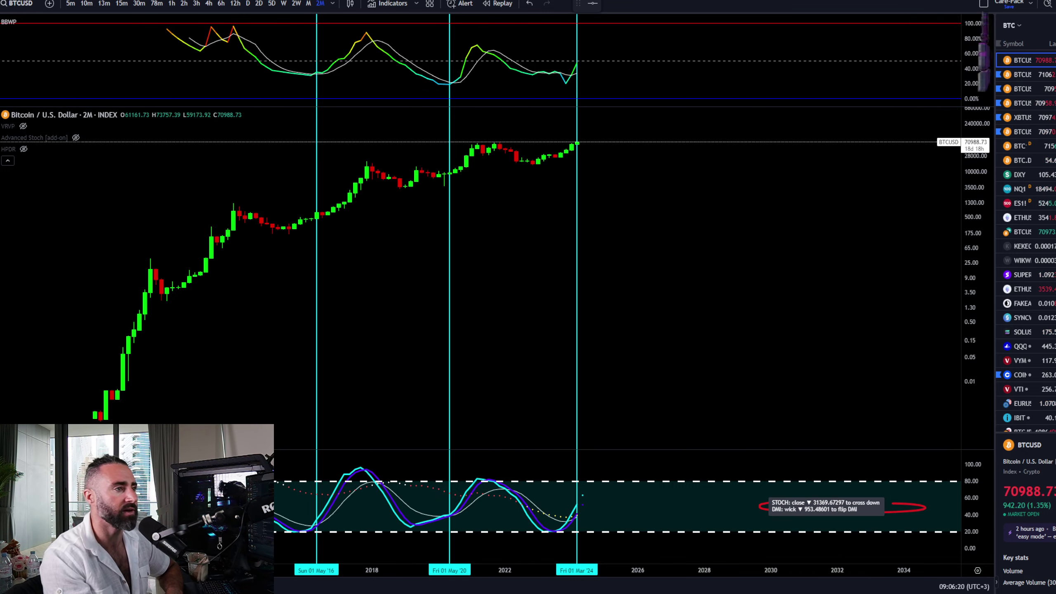
key("ctrl+Tab")
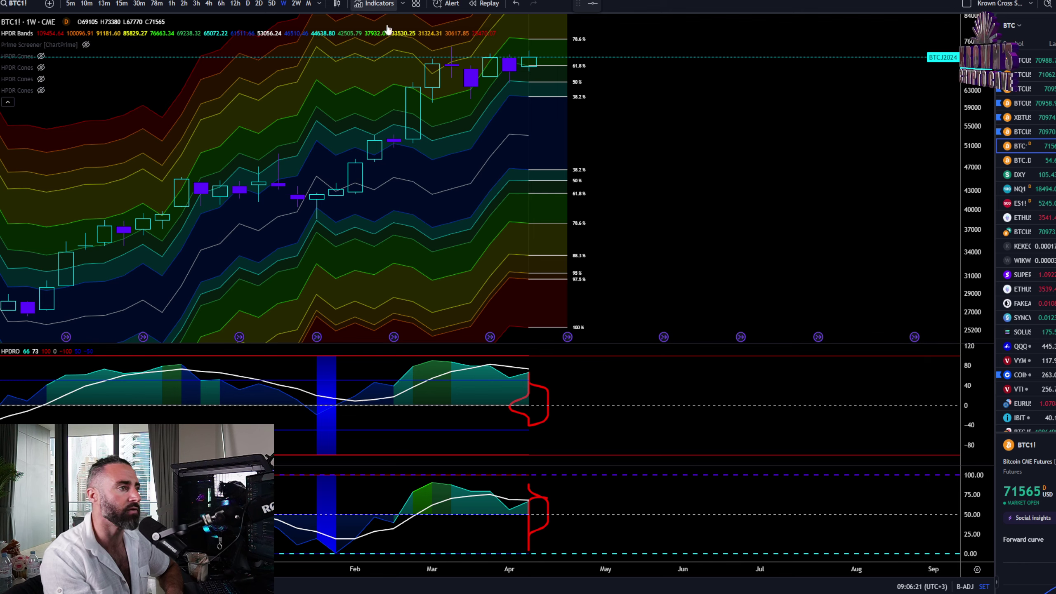
- Switch the BTC1! futures chart to 2-day candles and pan back to earlier bars
left_click(257, 4)
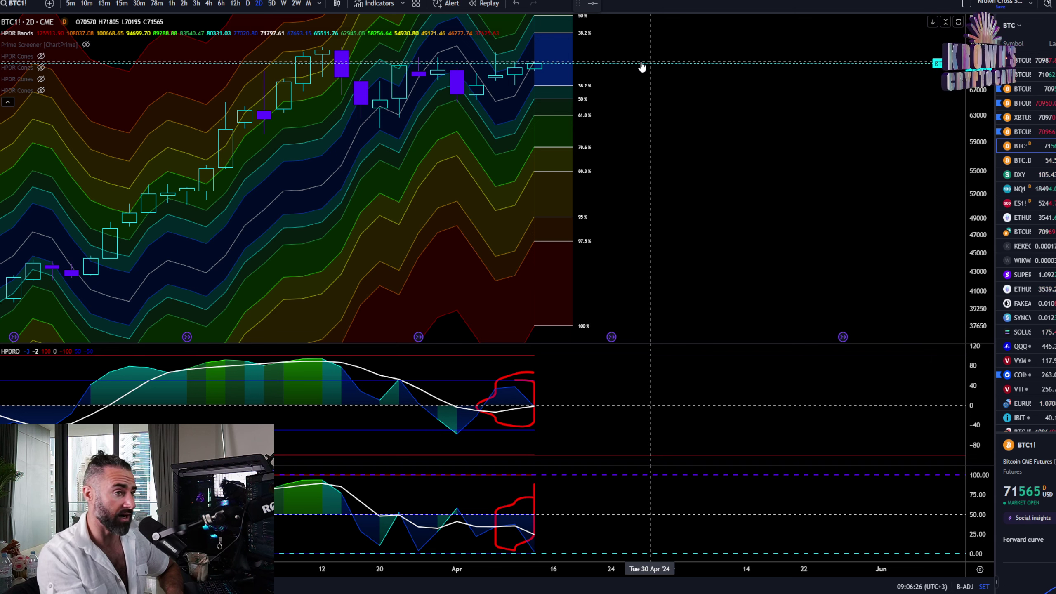
left_click_drag(759, 143, 796, 194)
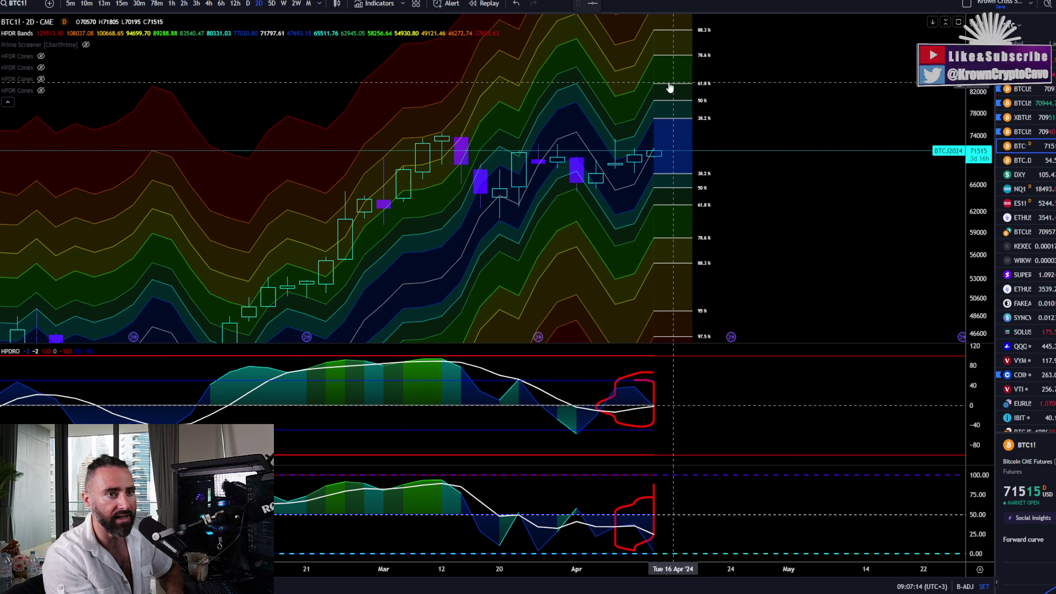
double_click(692, 494)
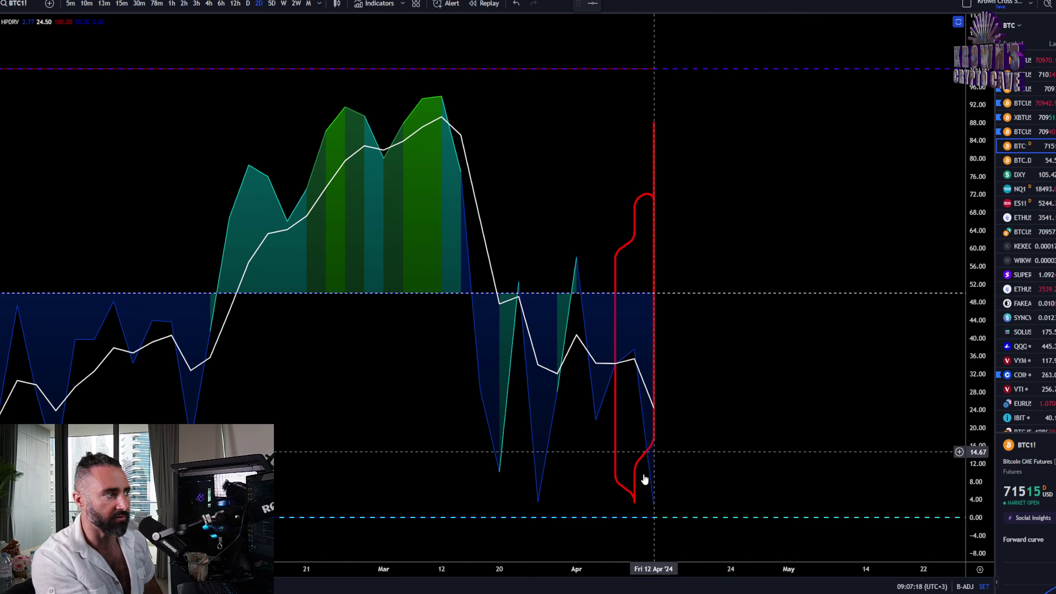
double_click(685, 230)
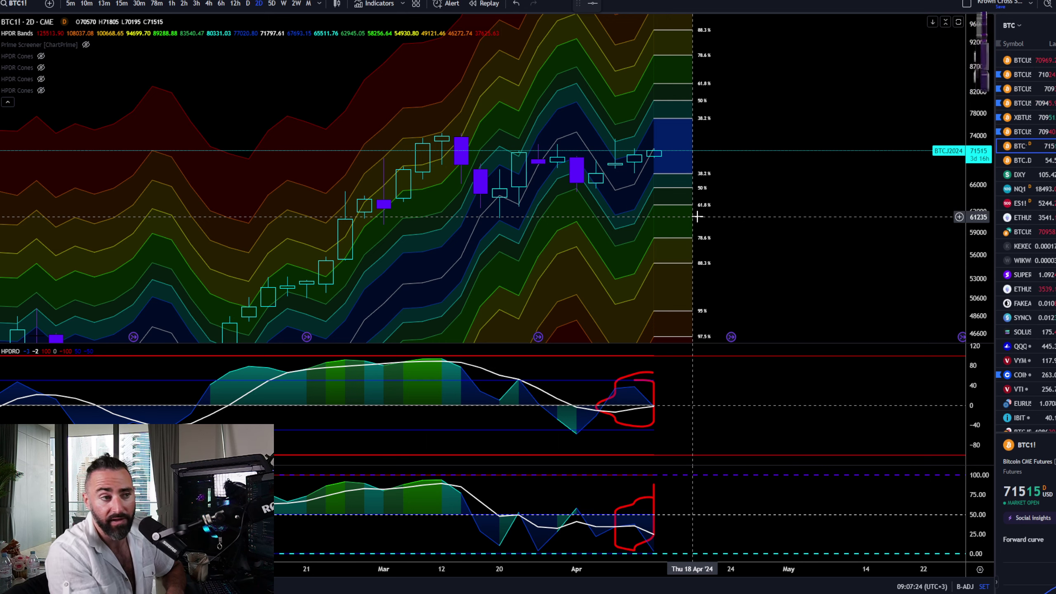
double_click(698, 384)
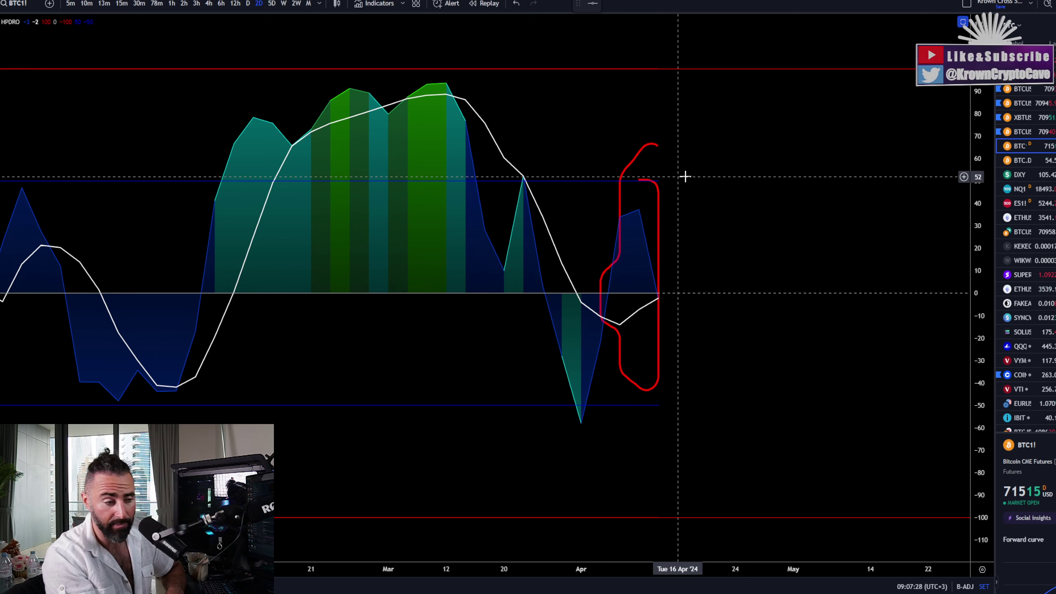
double_click(712, 144)
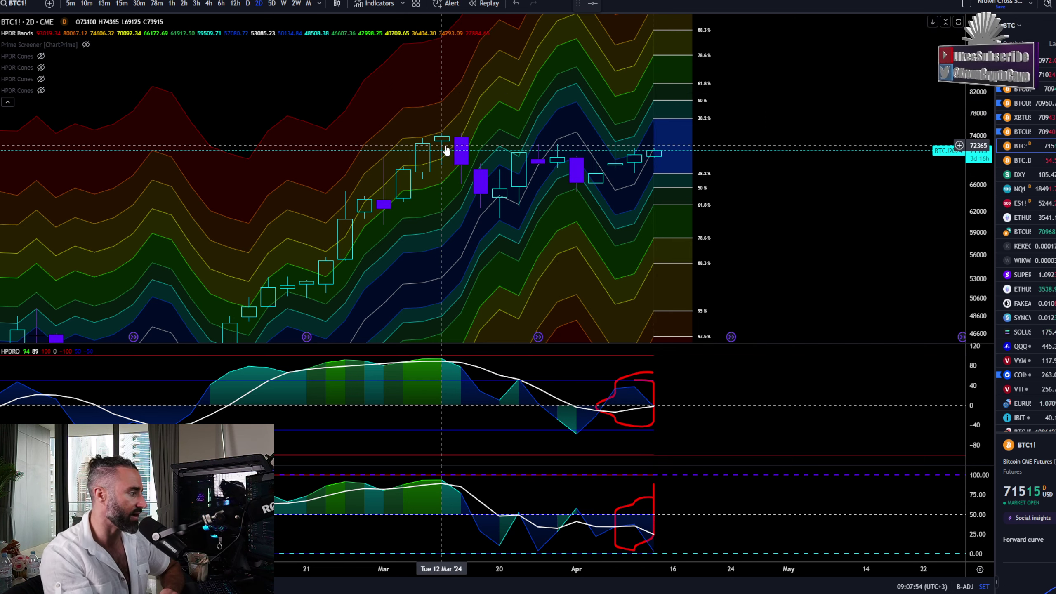
- Put BTC1! on weekly candles and expand the HPDR price pane to full height
left_click(284, 4)
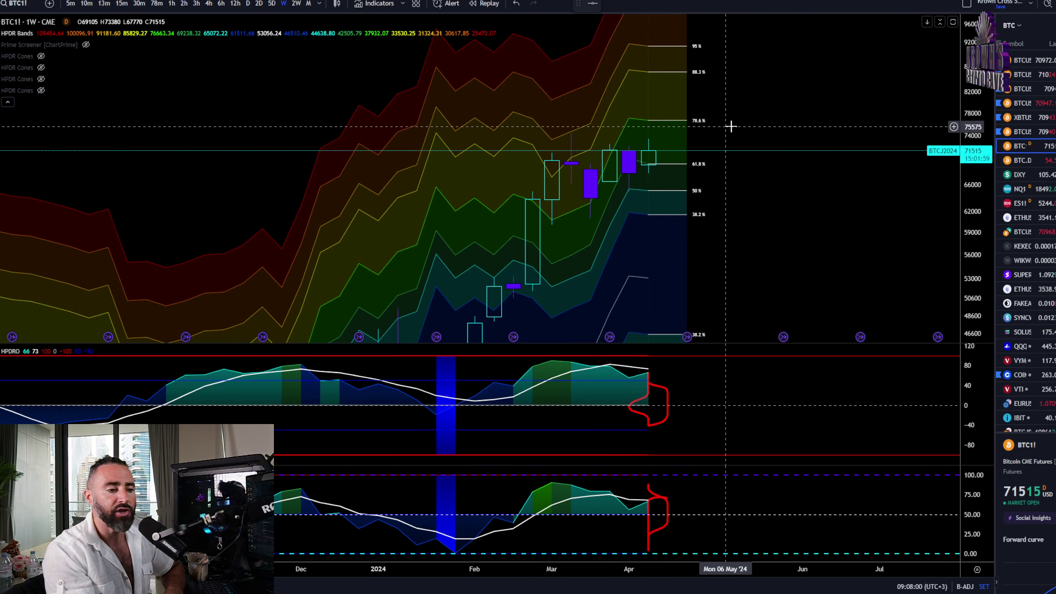
double_click(804, 281)
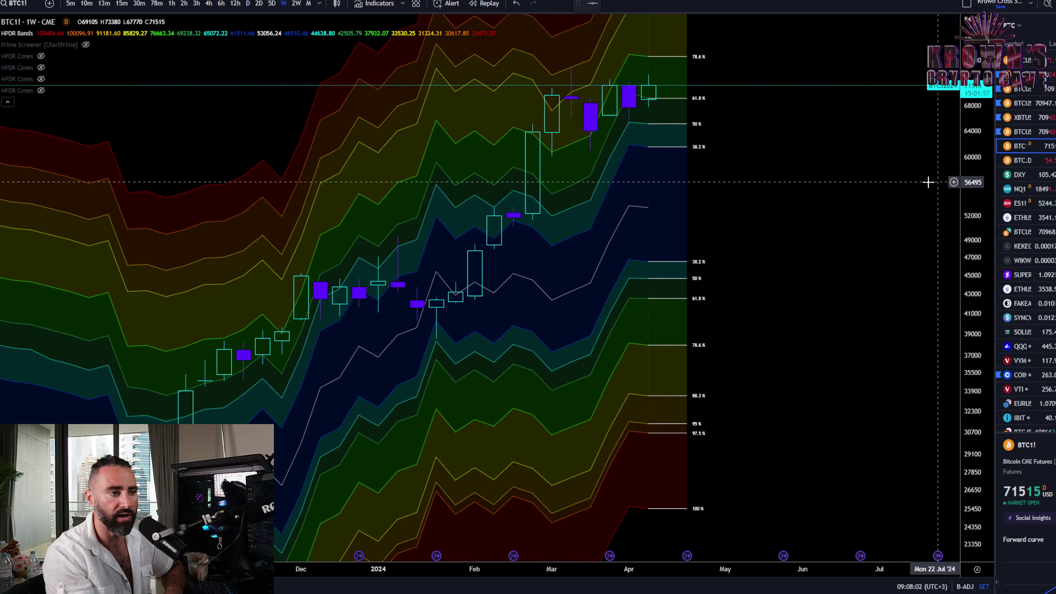
scroll(743, 184, "up", 5)
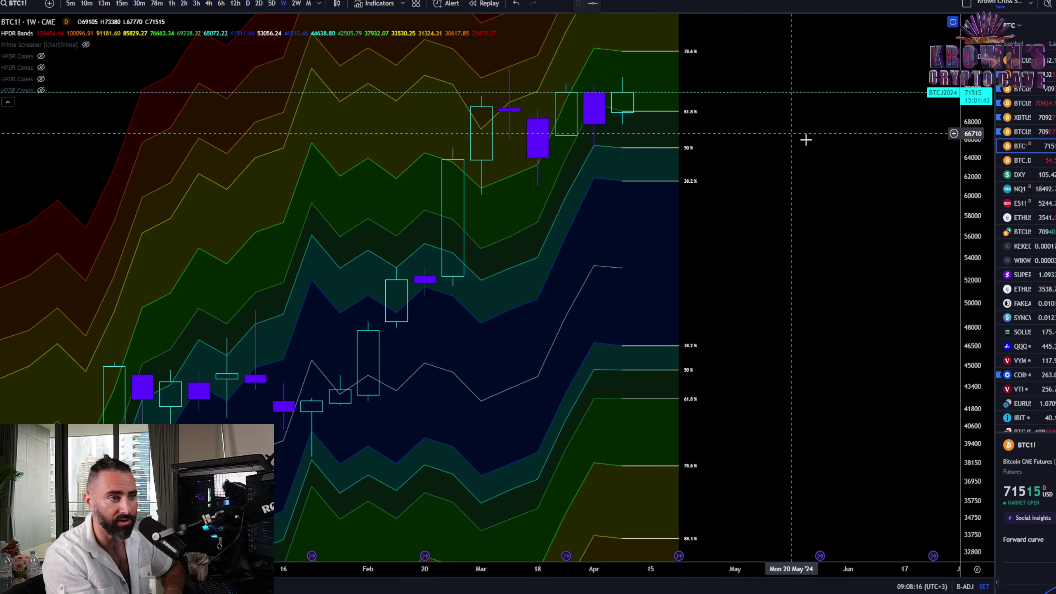
scroll(801, 163, "down", 3)
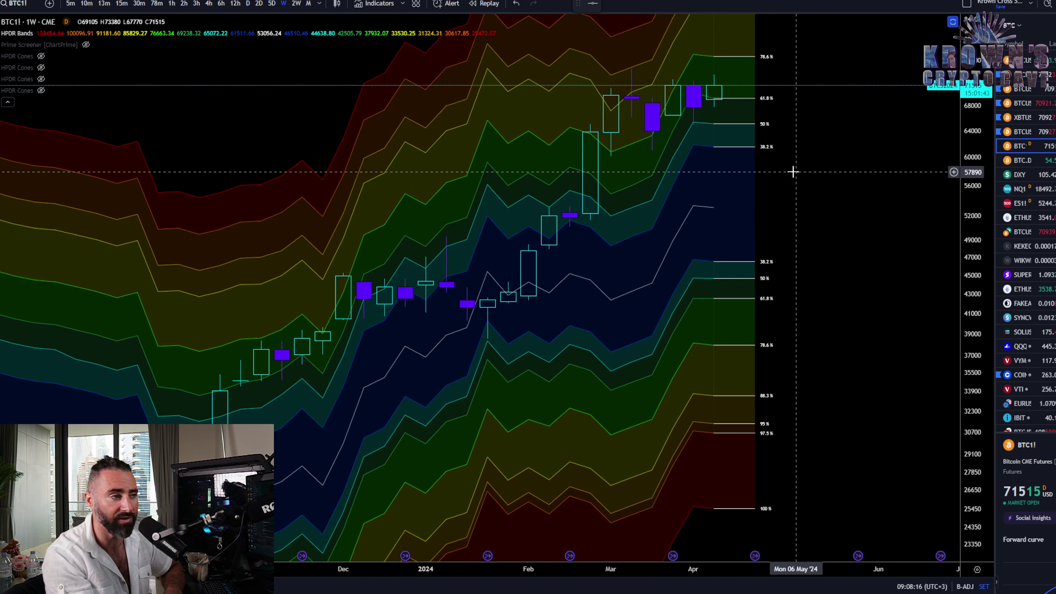
- Compare the 2-day view briefly, then return the futures chart to the weekly timeframe
left_click(259, 3)
scroll(876, 237, "down", 2)
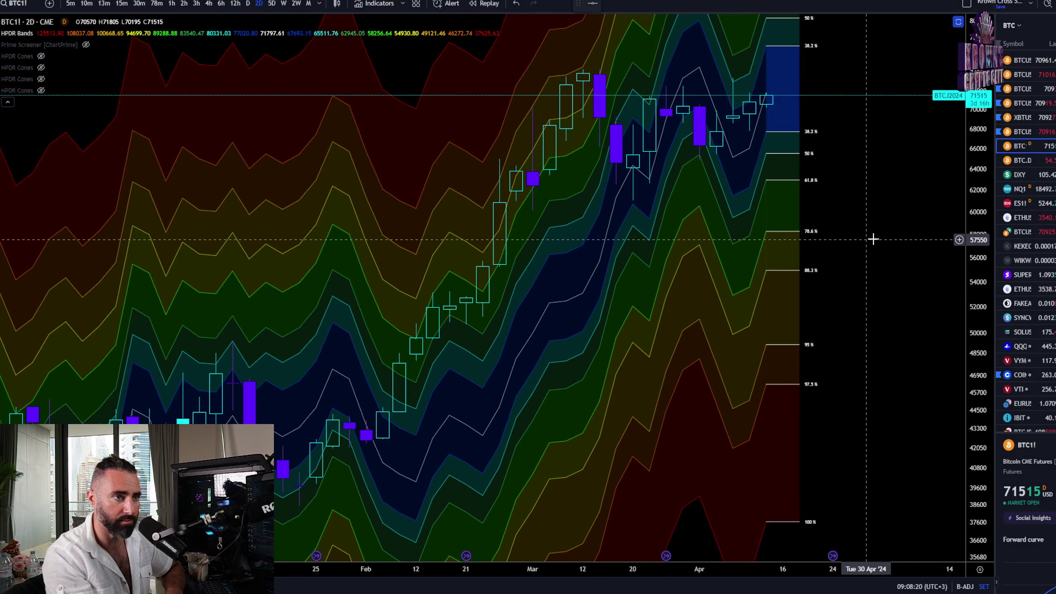
scroll(873, 237, "up", 3)
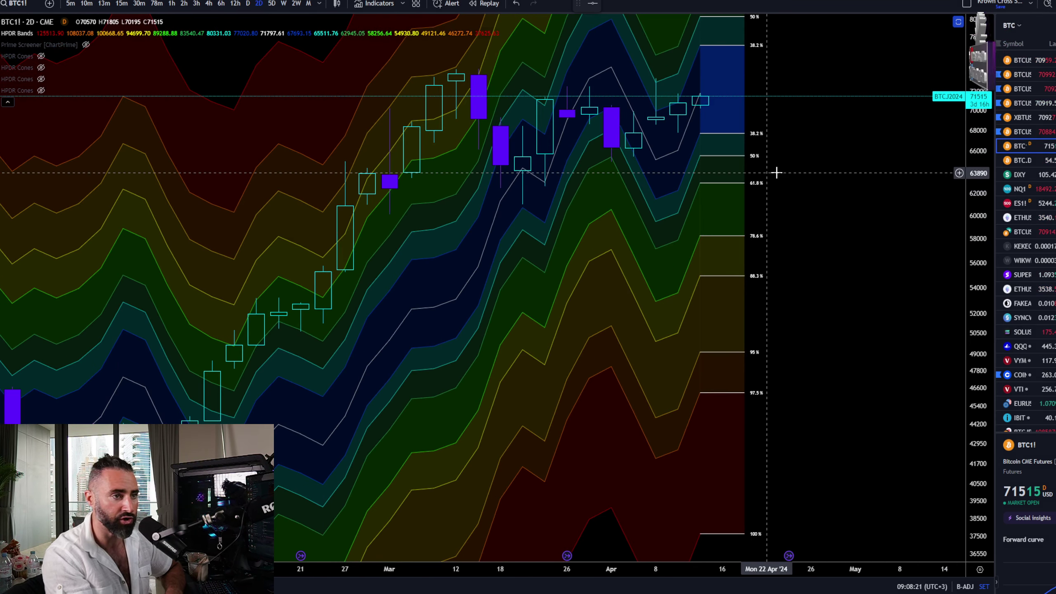
left_click(283, 4)
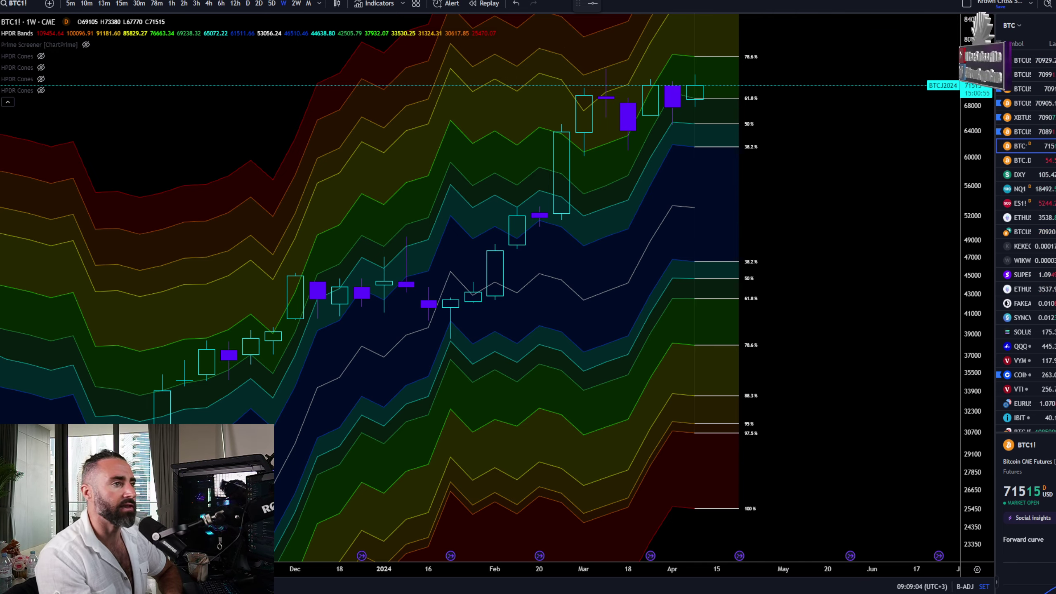
- Switch from TradingView over to the Discord window
key("alt+Tab")
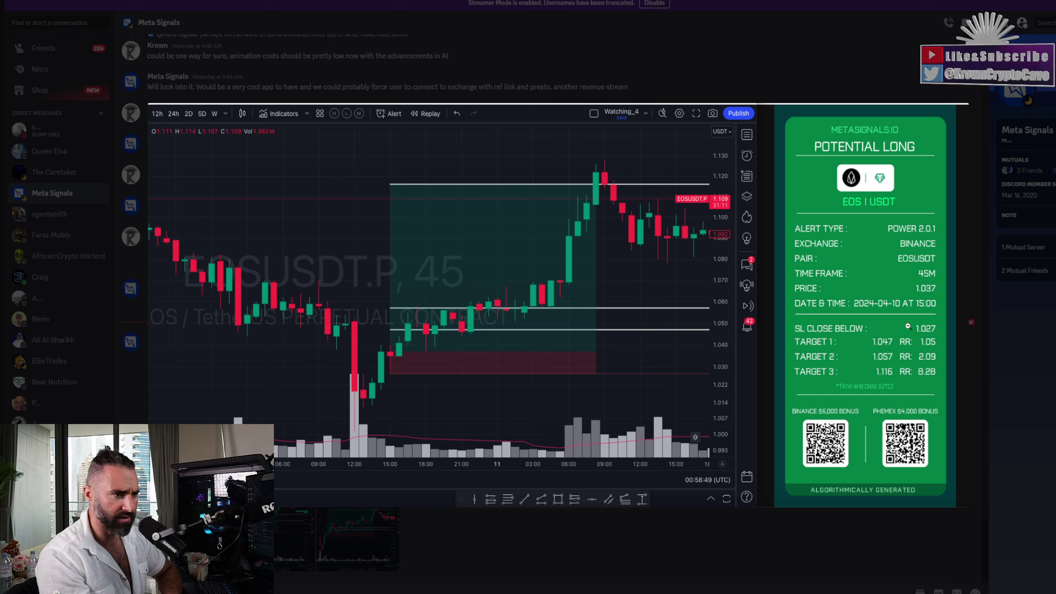